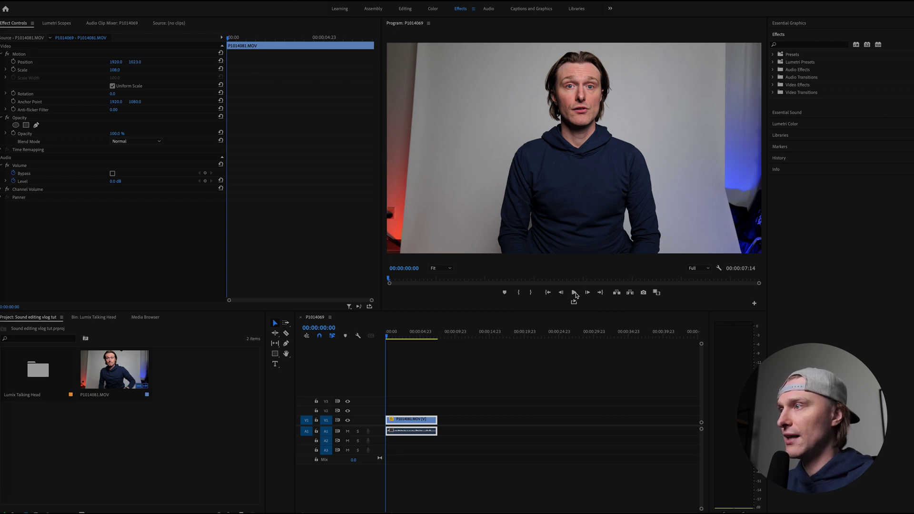
Search the Effects panel for 'derev' and then 'denoise'.
{"action": "left_click", "coordinate": [576, 295]}
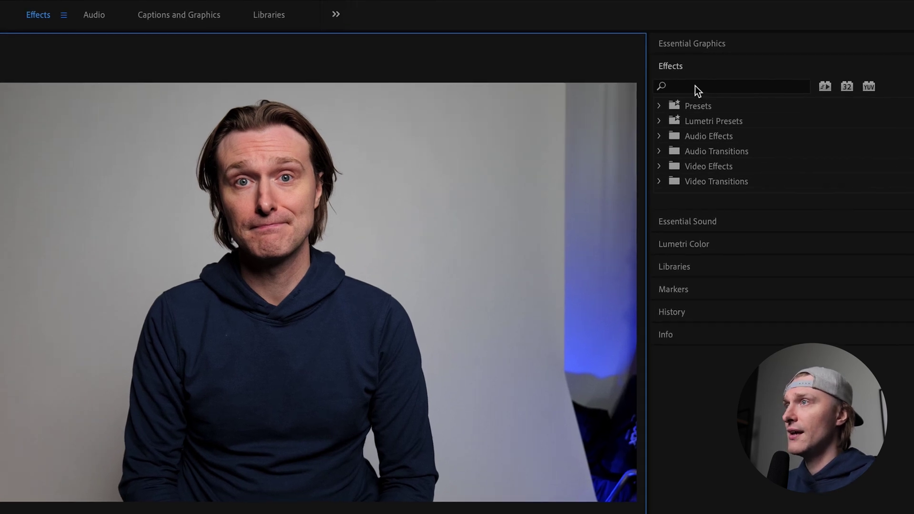
{"action": "left_click", "coordinate": [694, 86]}
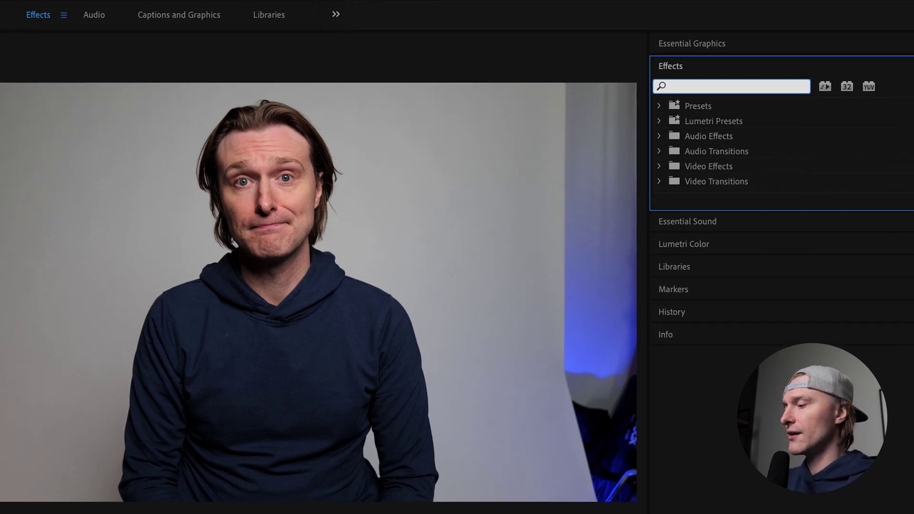
{"action": "type", "text": "derev"}
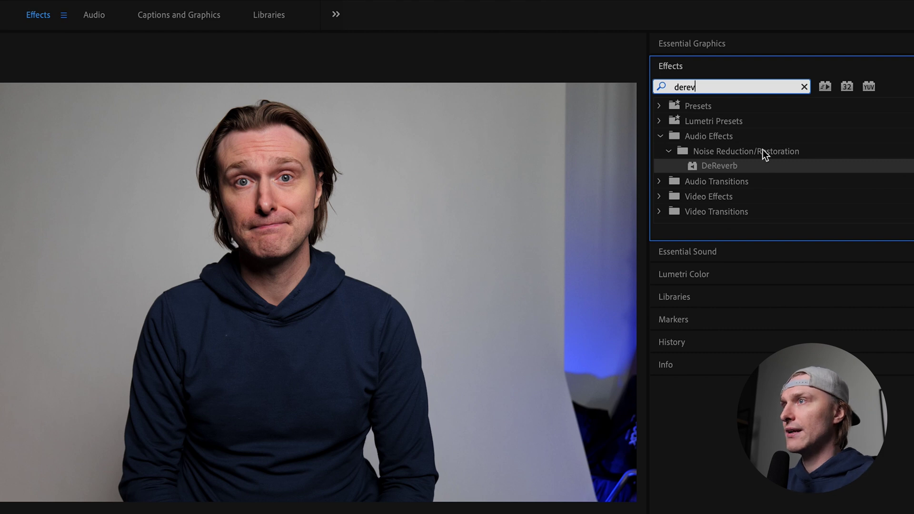
{"action": "key", "text": "ctrl+a"}
{"action": "type", "text": "denoise"}
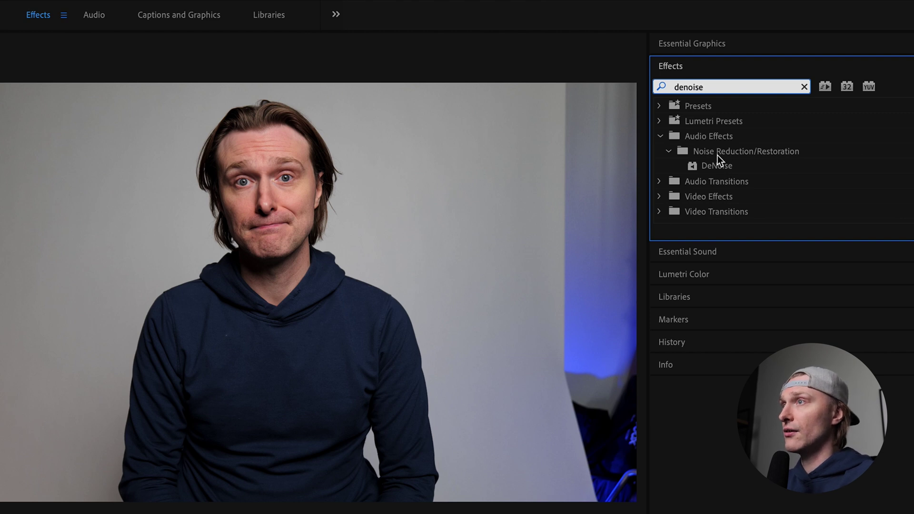
Search for 'multiband' and 'paramet', then clear the box and search 'dereverb'.
{"action": "left_click_drag", "start_coordinate": [711, 88], "coordinate": [659, 75]}
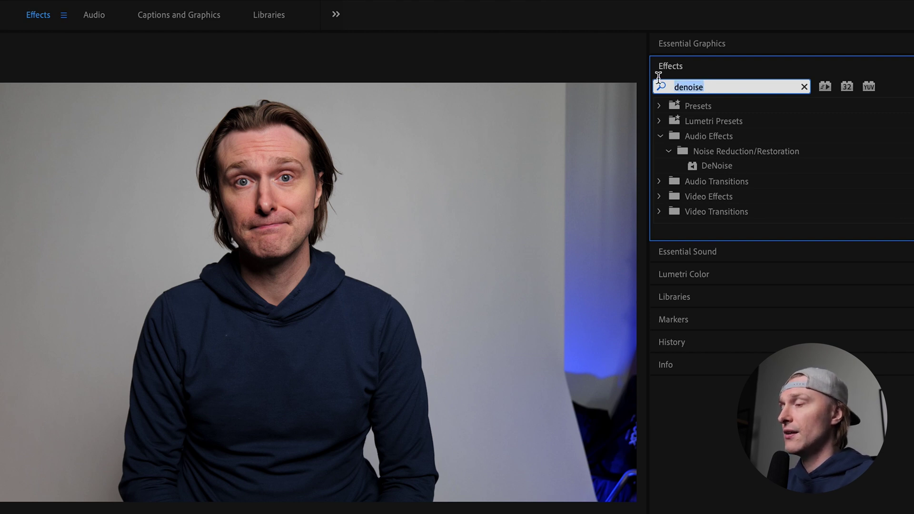
{"action": "type", "text": "multi"}
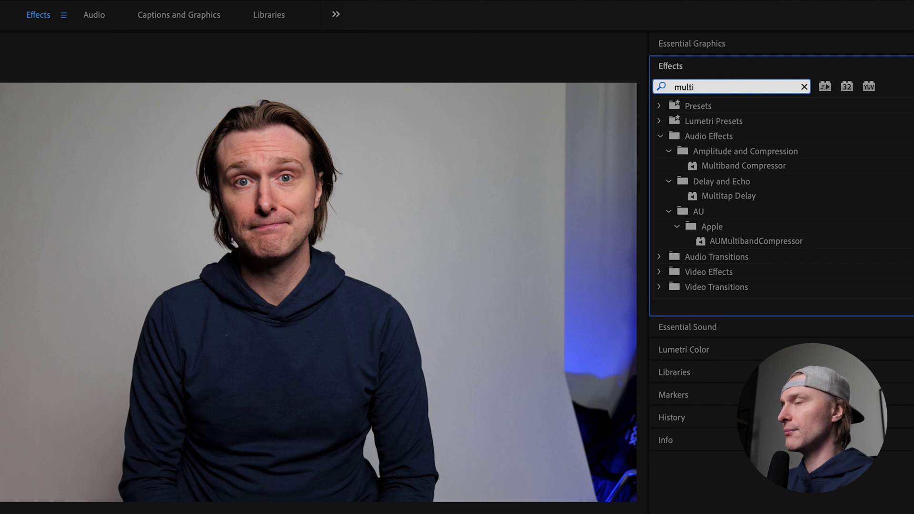
{"action": "type", "text": "band"}
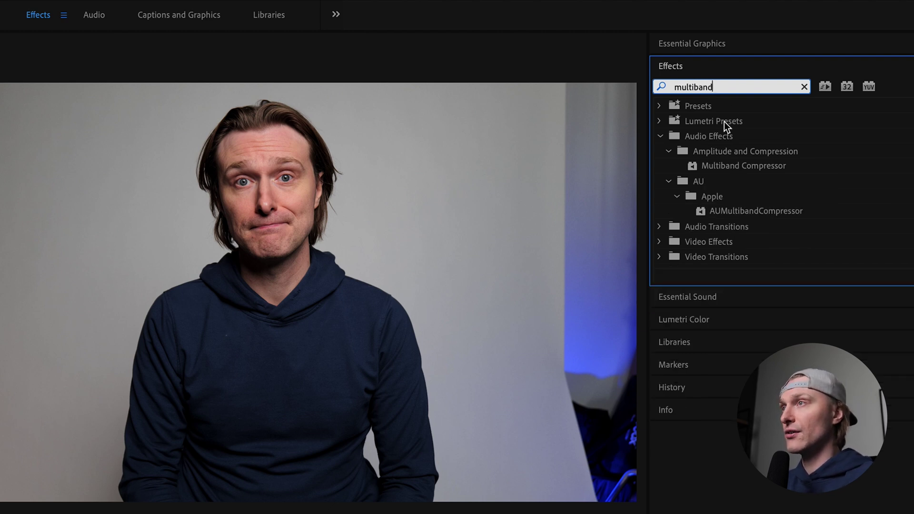
{"action": "left_click_drag", "start_coordinate": [729, 85], "coordinate": [609, 76]}
{"action": "type", "text": "paramet"}
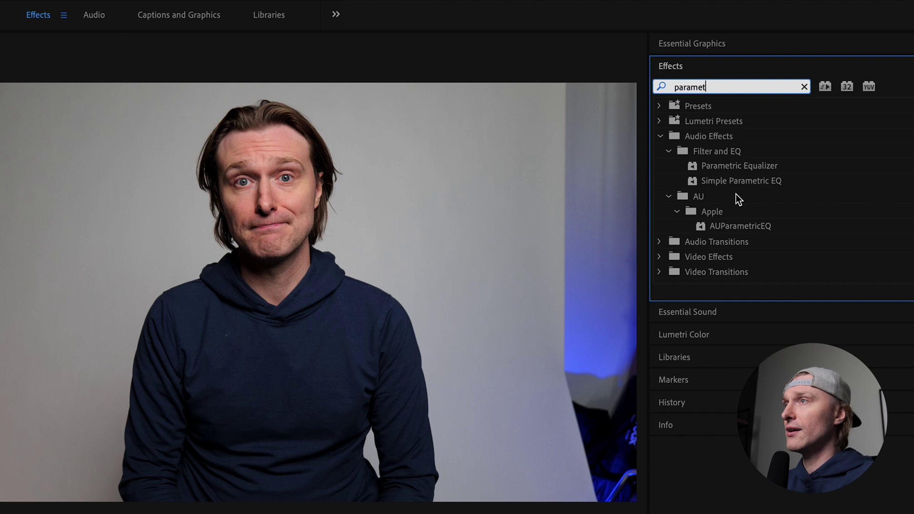
{"action": "left_click_drag", "start_coordinate": [711, 82], "coordinate": [639, 82]}
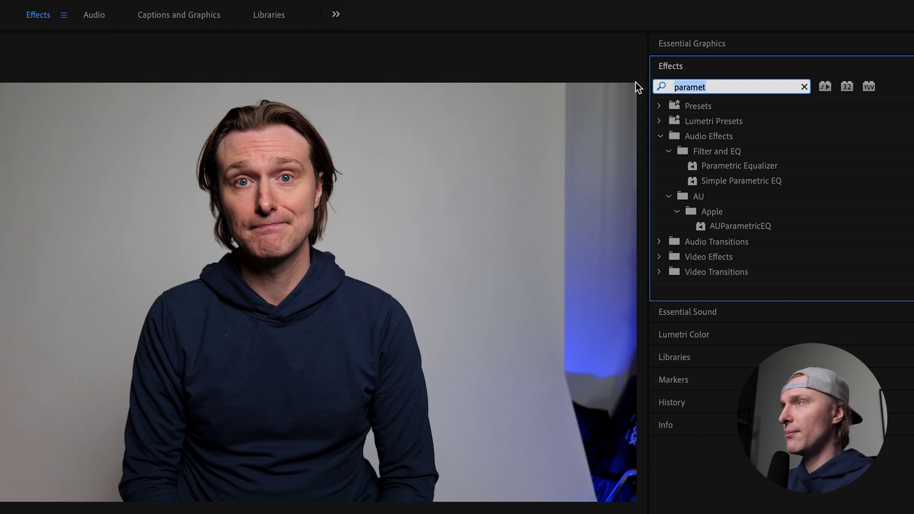
{"action": "key", "text": "BackSpace"}
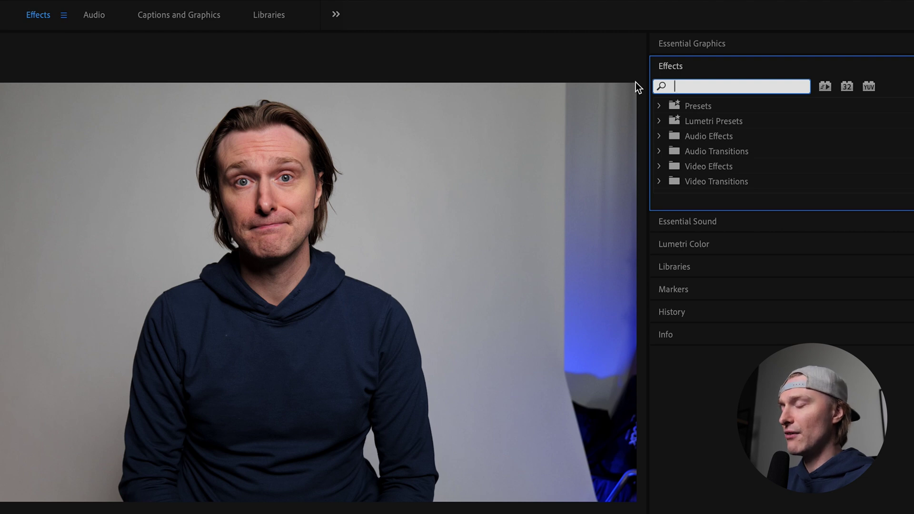
{"action": "type", "text": "dereverb"}
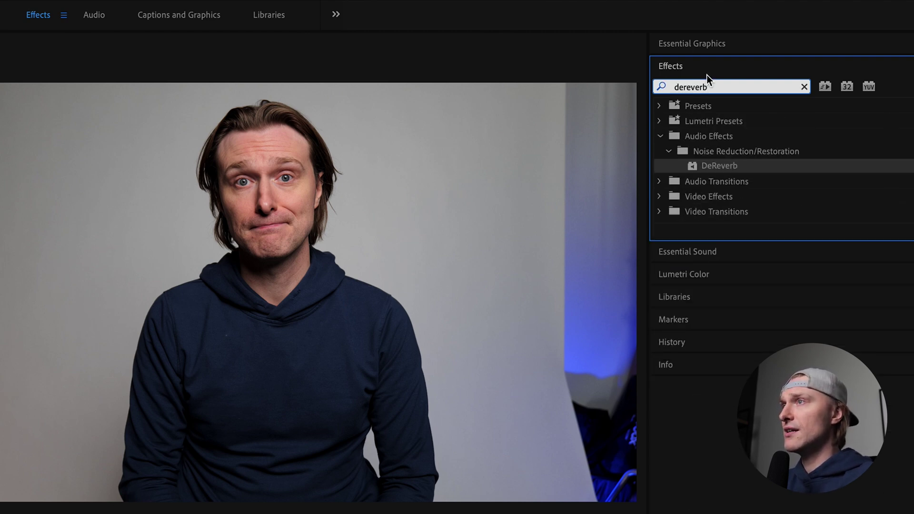
Apply DeReverb to the P1014081.MOV audio clip and play it from the start.
{"action": "left_click", "coordinate": [721, 167]}
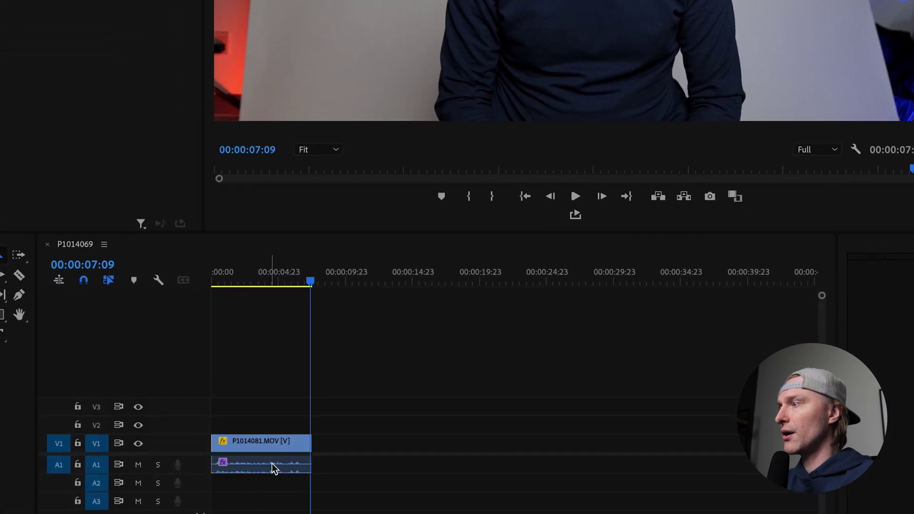
{"action": "left_click", "coordinate": [334, 249]}
{"action": "key", "text": "ctrl+a"}
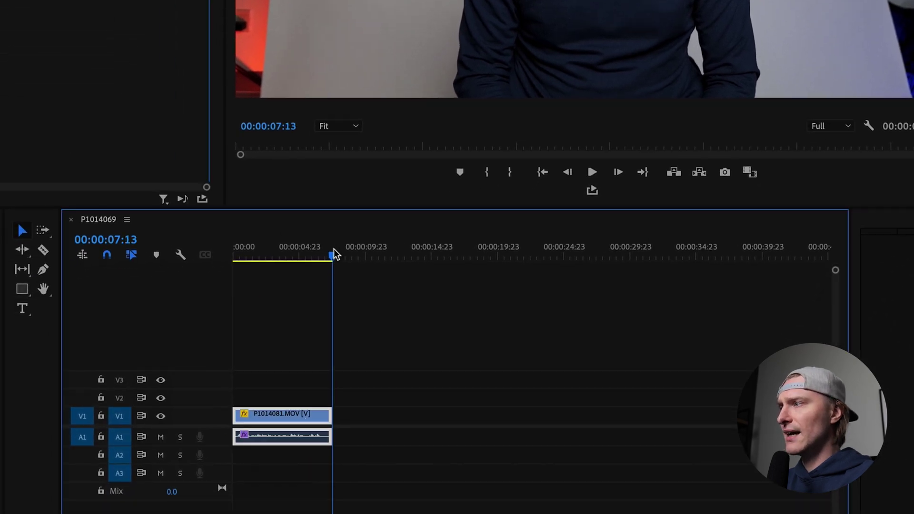
{"action": "key", "text": "Home"}
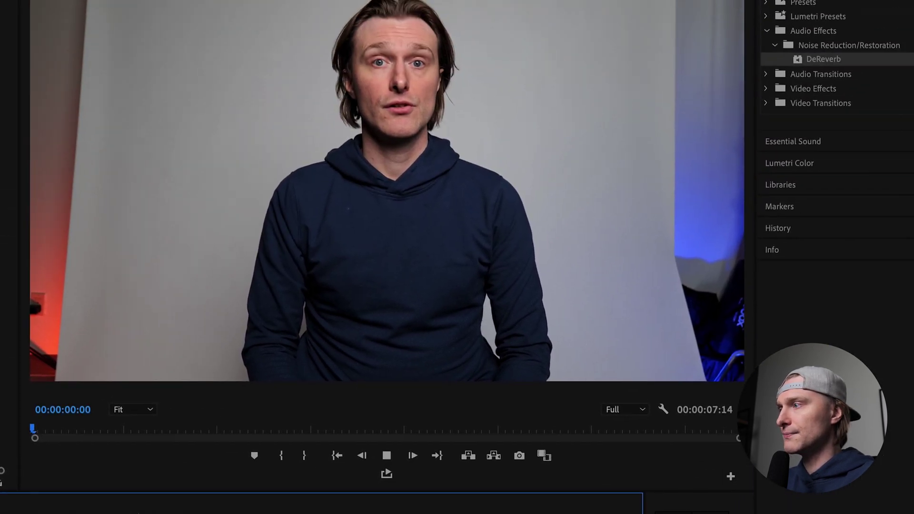
{"action": "key", "text": "space"}
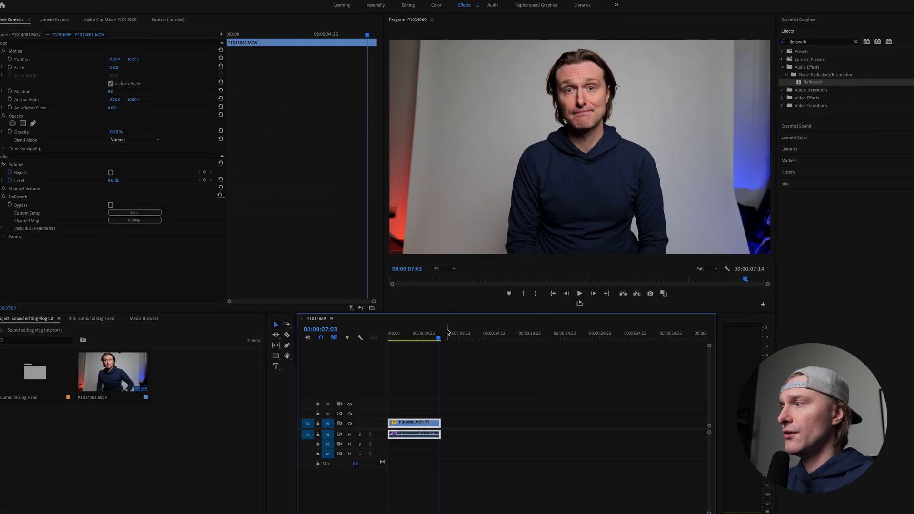
{"action": "key", "text": "space"}
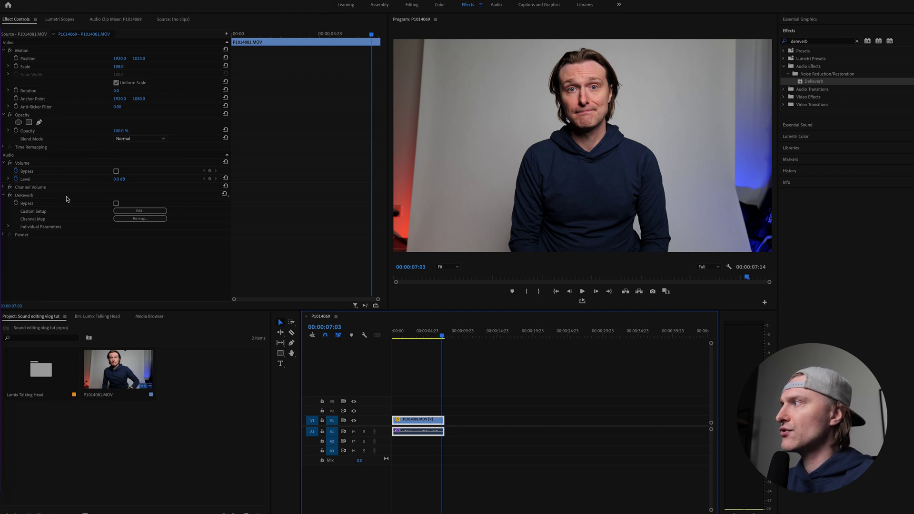
Open DeReverb's Clip Fx Editor (Amount 40%) and replay the clip from 0.
{"action": "left_click", "coordinate": [46, 197]}
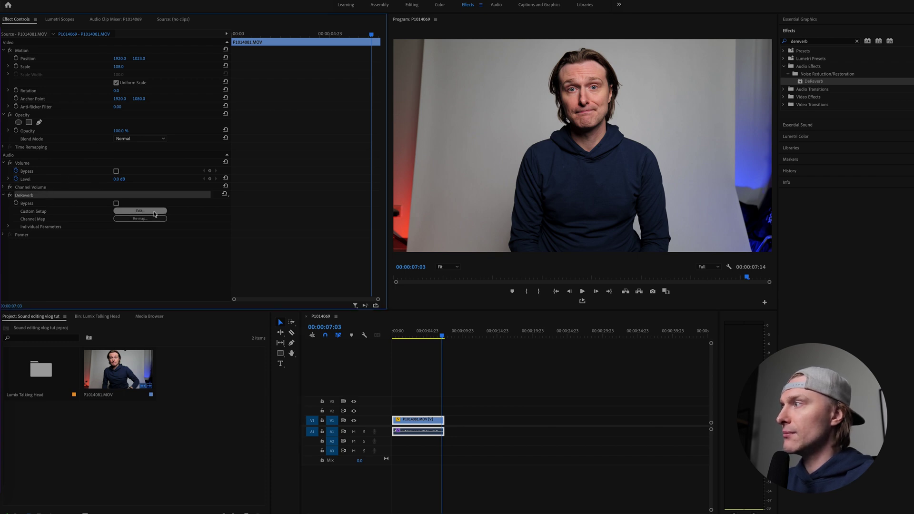
{"action": "left_click", "coordinate": [154, 211]}
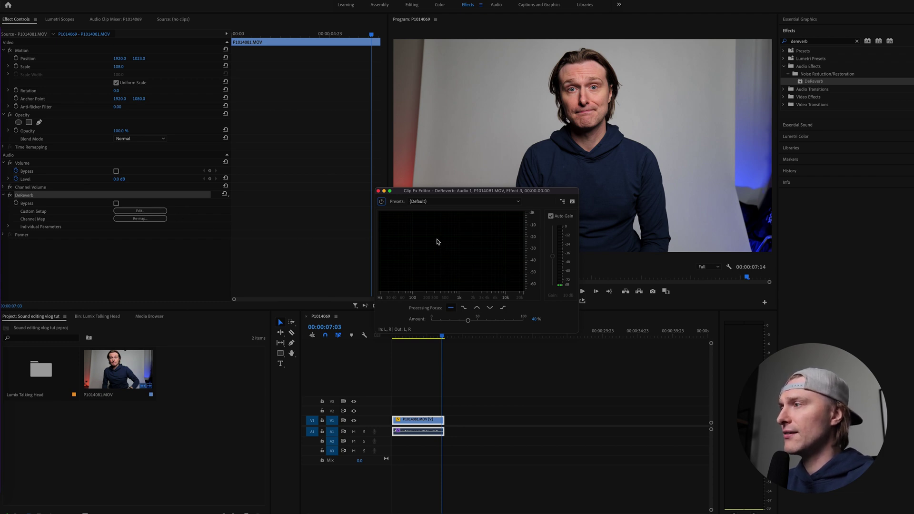
{"action": "left_click_drag", "start_coordinate": [443, 336], "coordinate": [380, 340]}
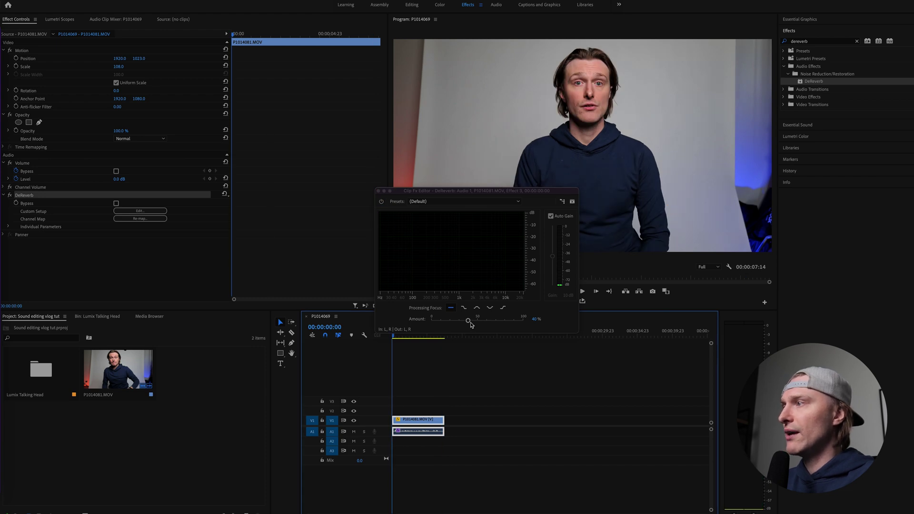
{"action": "key", "text": "space"}
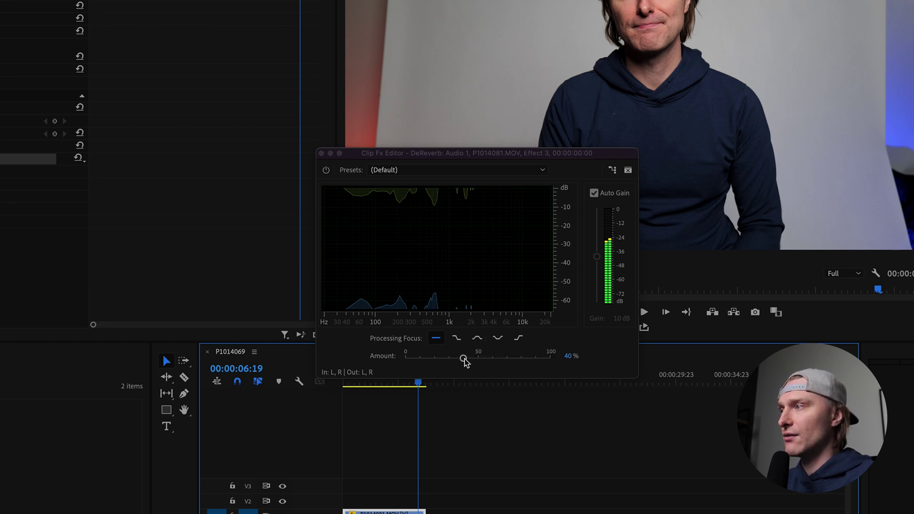
Lower DeReverb Amount to 2% with Auto Gain off (Gain 5 dB) and replay from the start.
{"action": "mouse_move", "coordinate": [466, 363]}
{"action": "left_mouse_down"}
{"action": "mouse_move", "coordinate": [491, 363]}
{"action": "mouse_move", "coordinate": [466, 363]}
{"action": "left_mouse_up"}
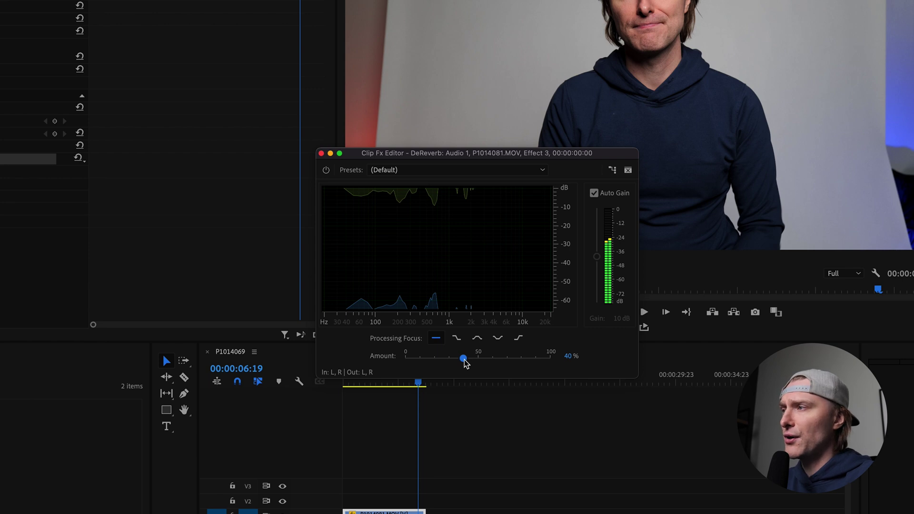
{"action": "left_click_drag", "start_coordinate": [466, 363], "coordinate": [455, 363]}
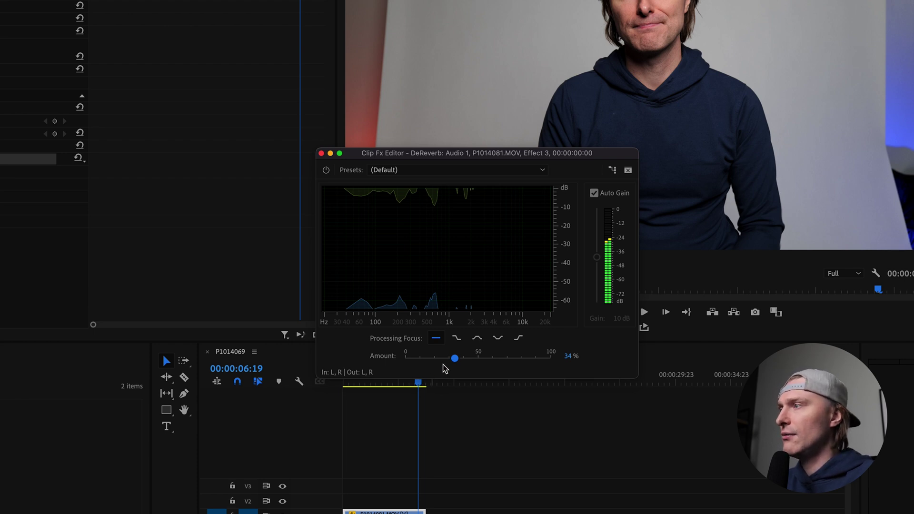
{"action": "left_click", "coordinate": [419, 386]}
{"action": "left_click_drag", "start_coordinate": [419, 386], "coordinate": [343, 385]}
{"action": "key", "text": "space"}
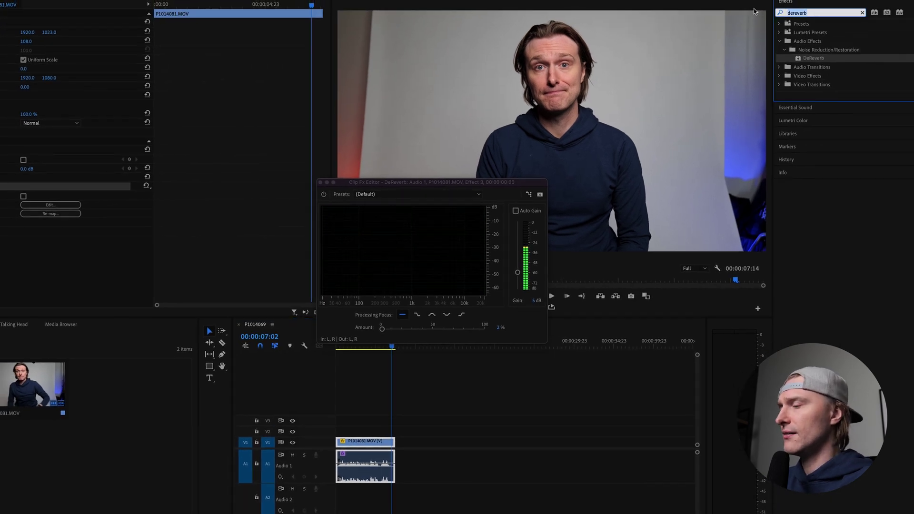
Find DeNoise and apply it to the Audio 1 clip.
{"action": "type", "text": "denoise"}
{"action": "left_click", "coordinate": [819, 59]}
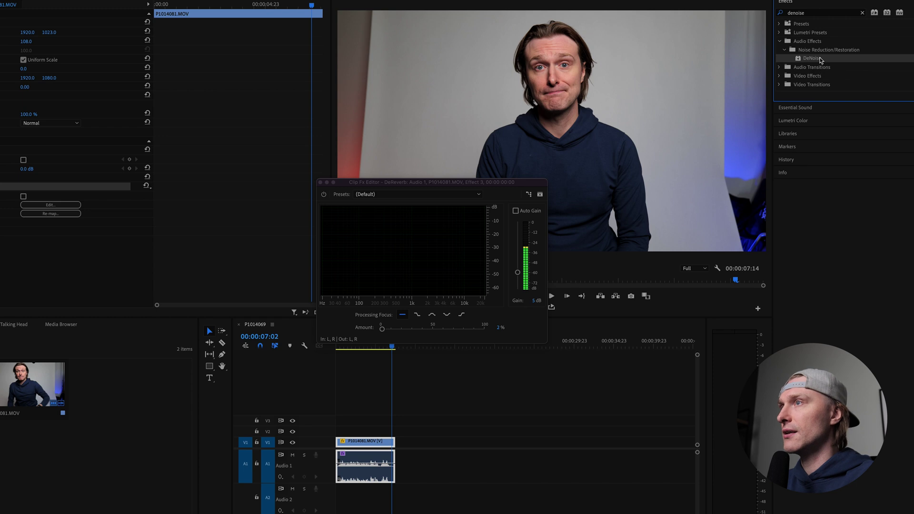
{"action": "left_click_drag", "start_coordinate": [817, 59], "coordinate": [389, 465]}
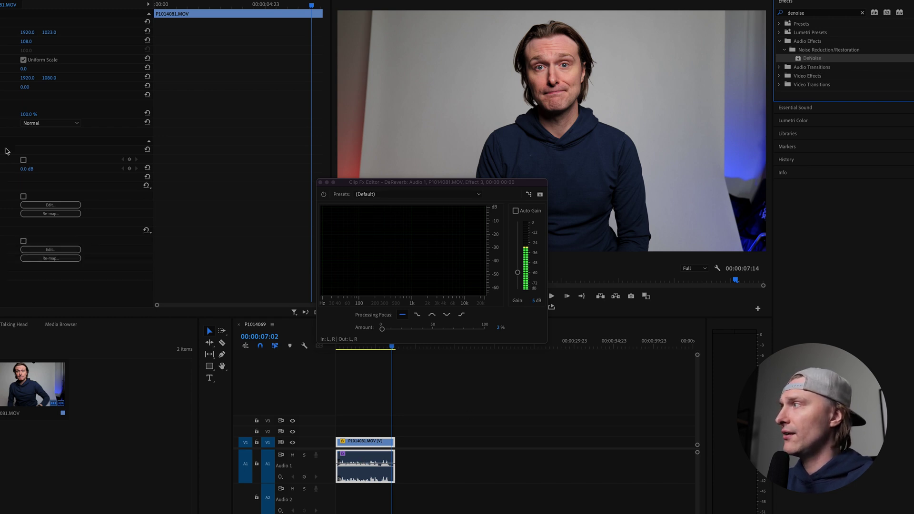
Lower the DeNoise Amount from 40% to 9% and play the clip from the start.
{"action": "left_click", "coordinate": [45, 250]}
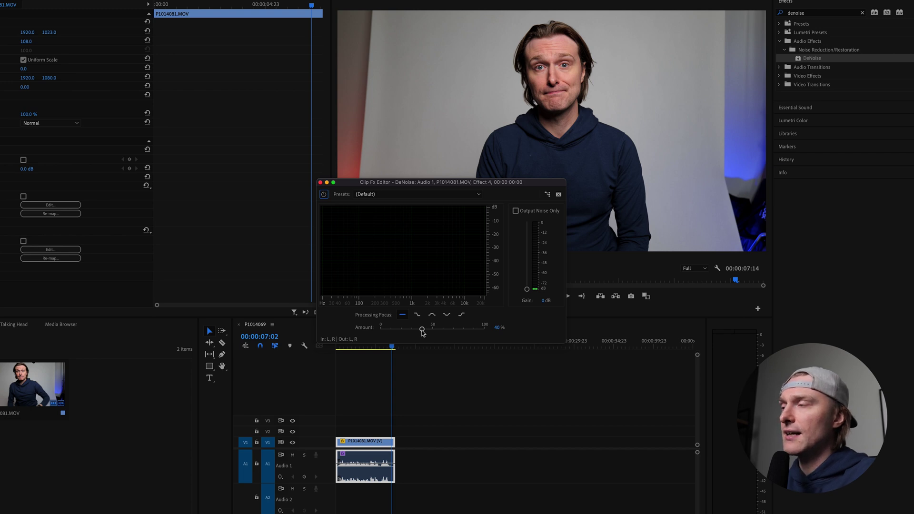
{"action": "left_click_drag", "start_coordinate": [423, 333], "coordinate": [396, 332]}
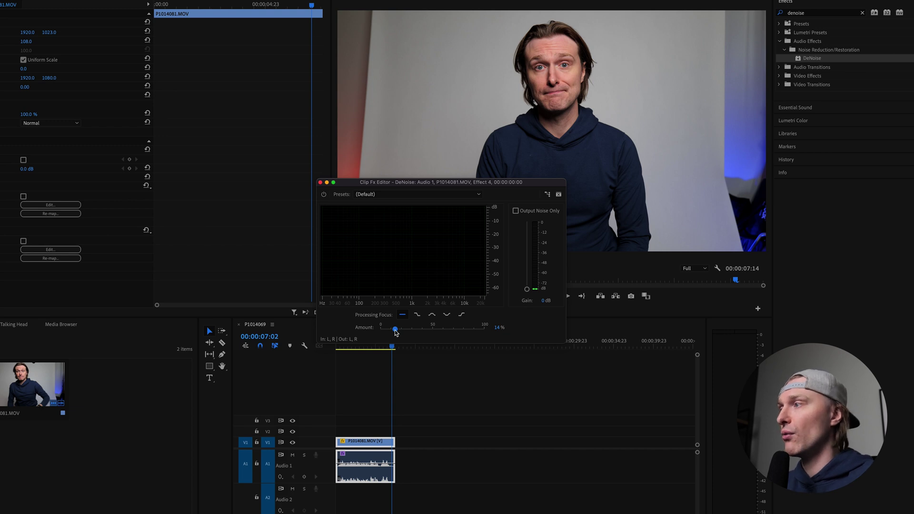
{"action": "left_click_drag", "start_coordinate": [397, 330], "coordinate": [393, 333]}
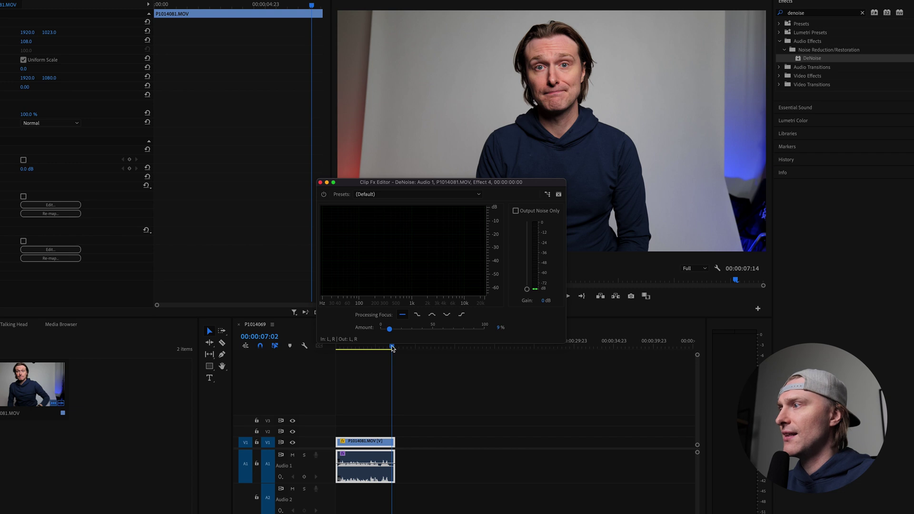
{"action": "left_click_drag", "start_coordinate": [392, 346], "coordinate": [342, 343]}
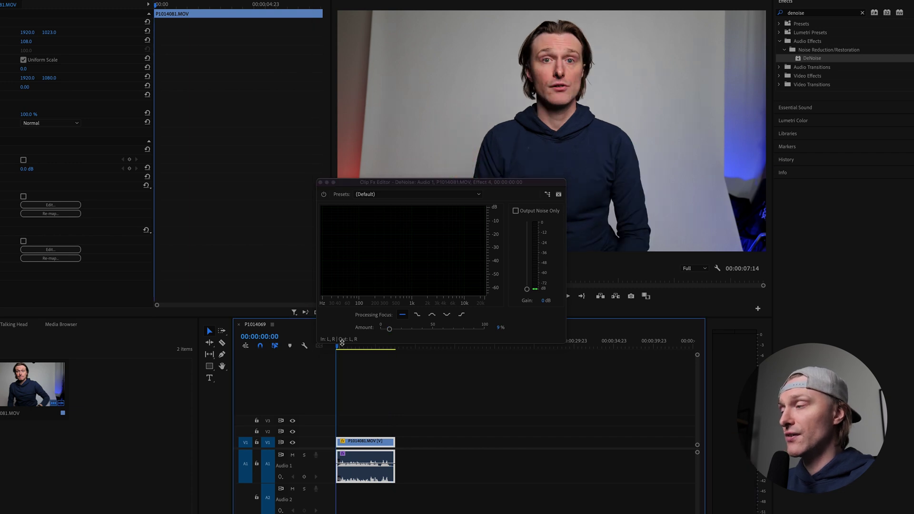
{"action": "key", "text": "space"}
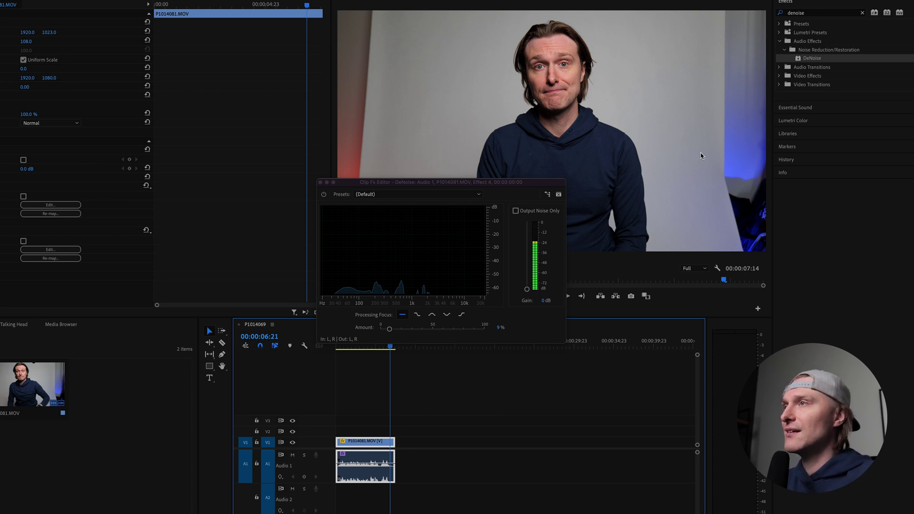
Clear the 'denoise' text from the Effects search box.
{"action": "left_click", "coordinate": [820, 13]}
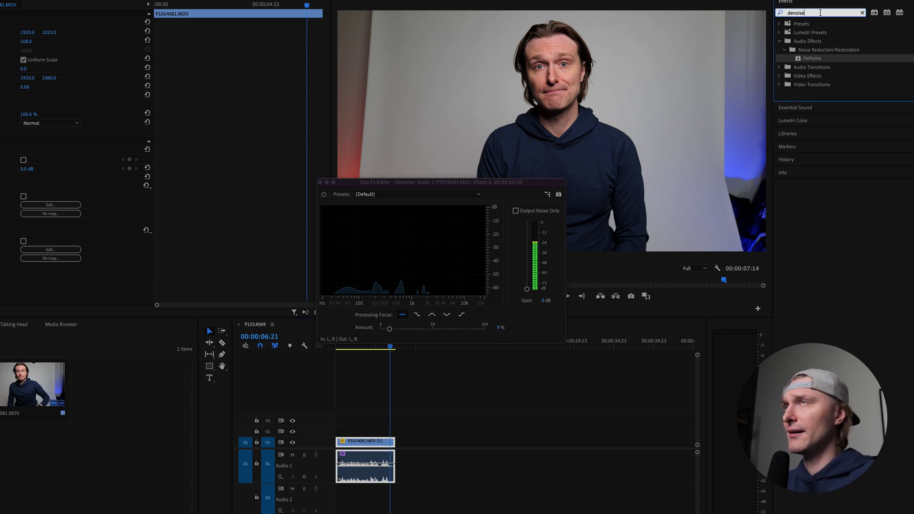
{"action": "left_click_drag", "start_coordinate": [818, 14], "coordinate": [763, 14]}
{"action": "key", "text": "BackSpace"}
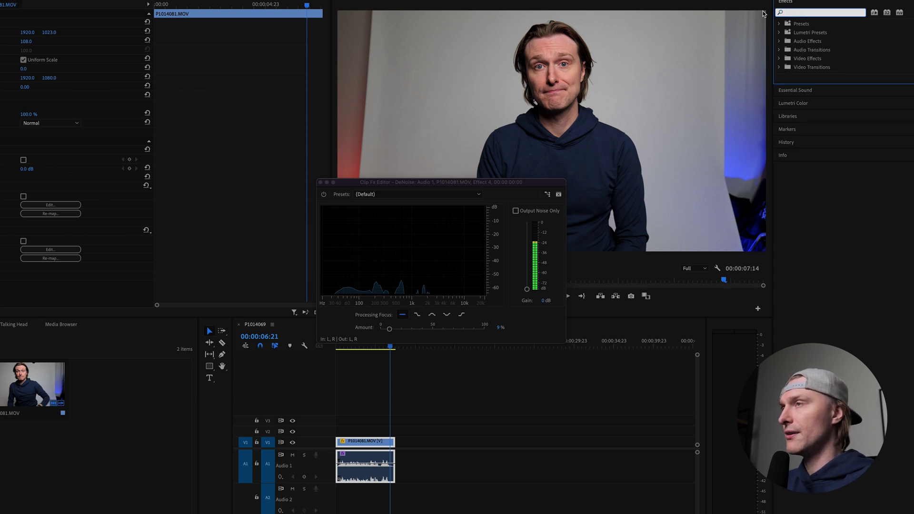
Search 'multi ba' and apply Multiband Compressor to the Audio 1 clip.
{"action": "type", "text": "multi band"}
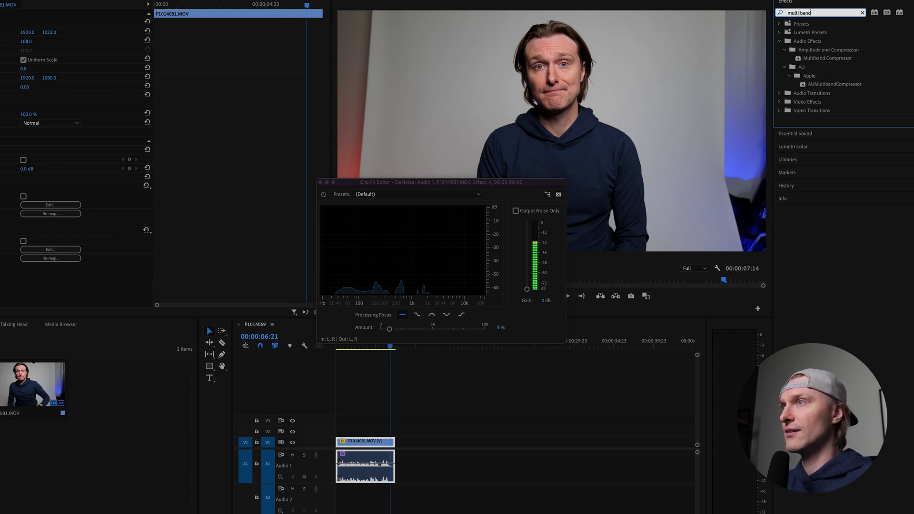
{"action": "left_click", "coordinate": [836, 58]}
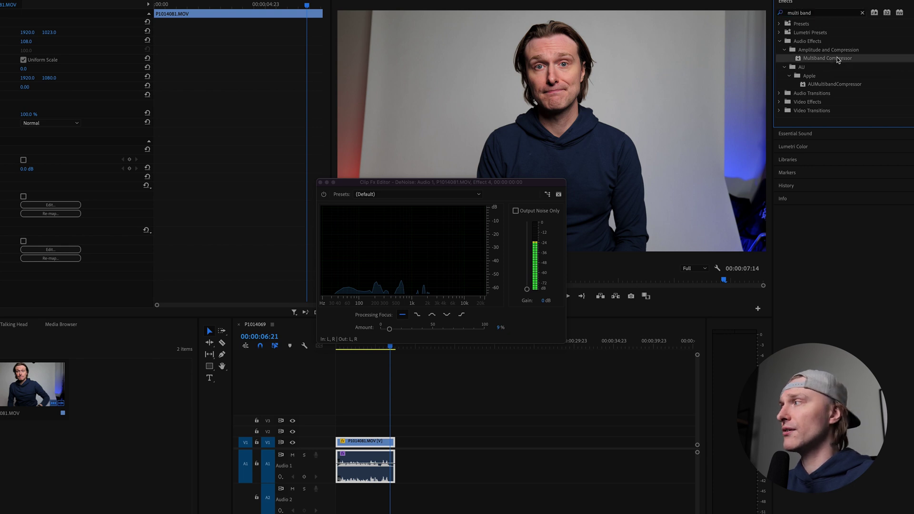
{"action": "left_click_drag", "start_coordinate": [838, 60], "coordinate": [384, 464]}
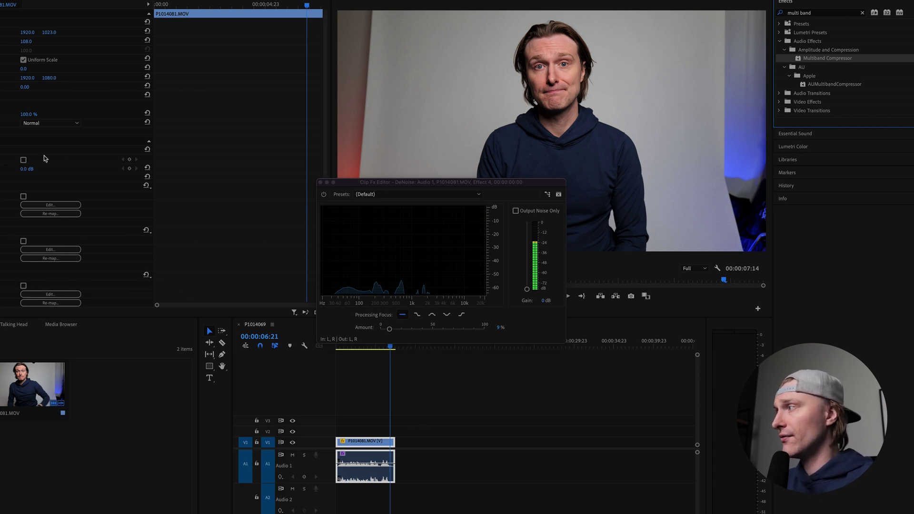
Load the compressor's Broadcast preset and play the clip to listen.
{"action": "left_click", "coordinate": [51, 294]}
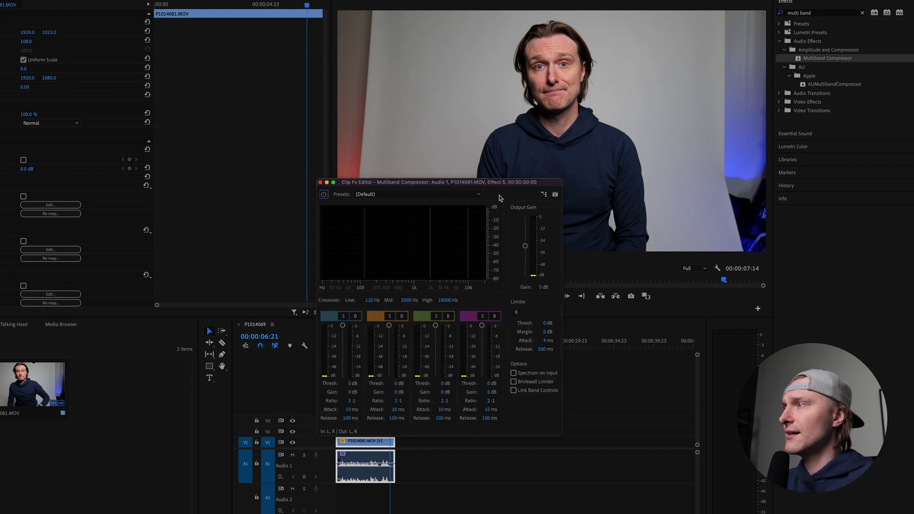
{"action": "left_click_drag", "start_coordinate": [479, 184], "coordinate": [269, 122]}
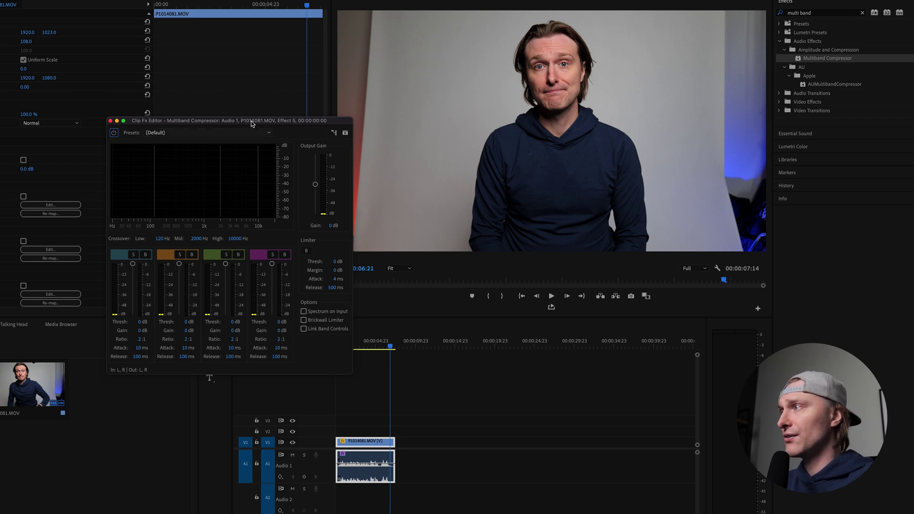
{"action": "left_click", "coordinate": [270, 133]}
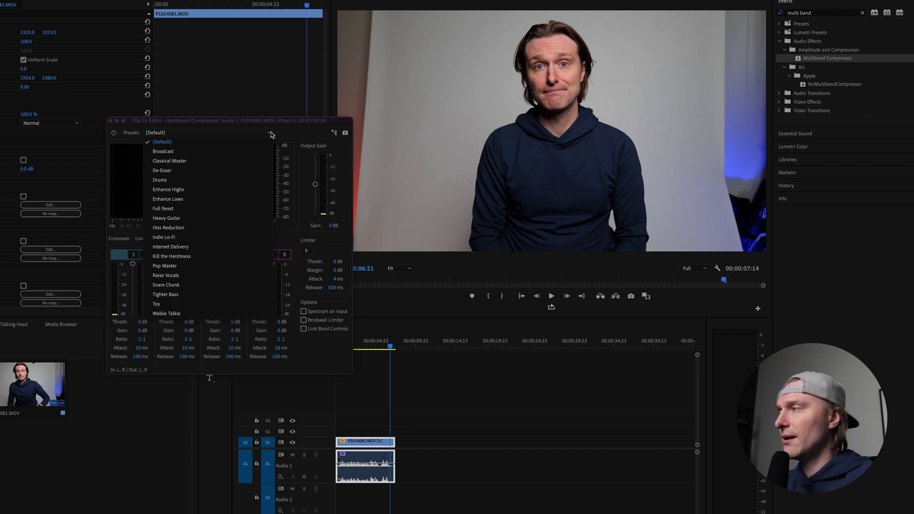
{"action": "left_click", "coordinate": [227, 150]}
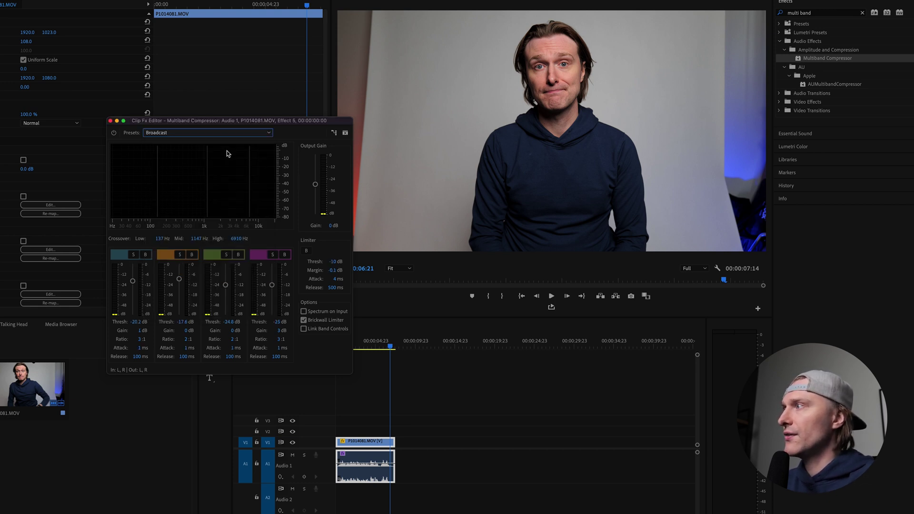
{"action": "left_click", "coordinate": [389, 348]}
{"action": "key", "text": "space"}
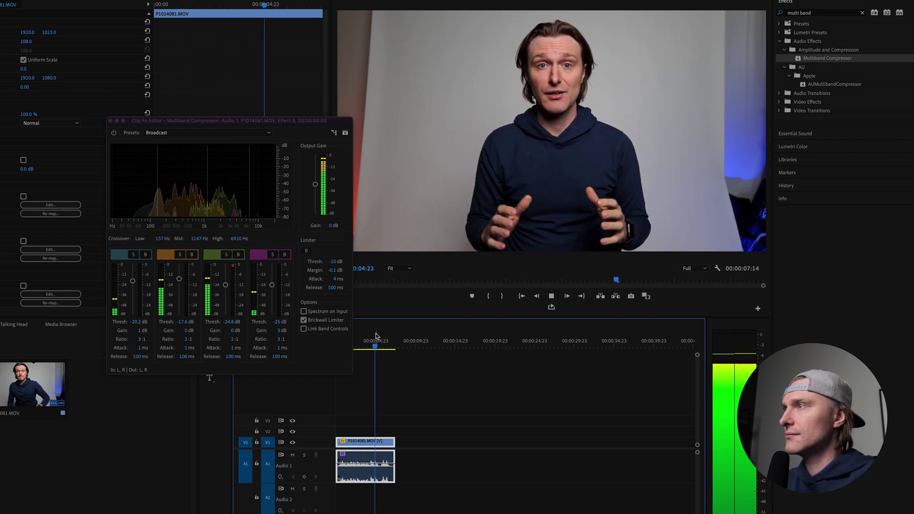
{"action": "key", "text": "space"}
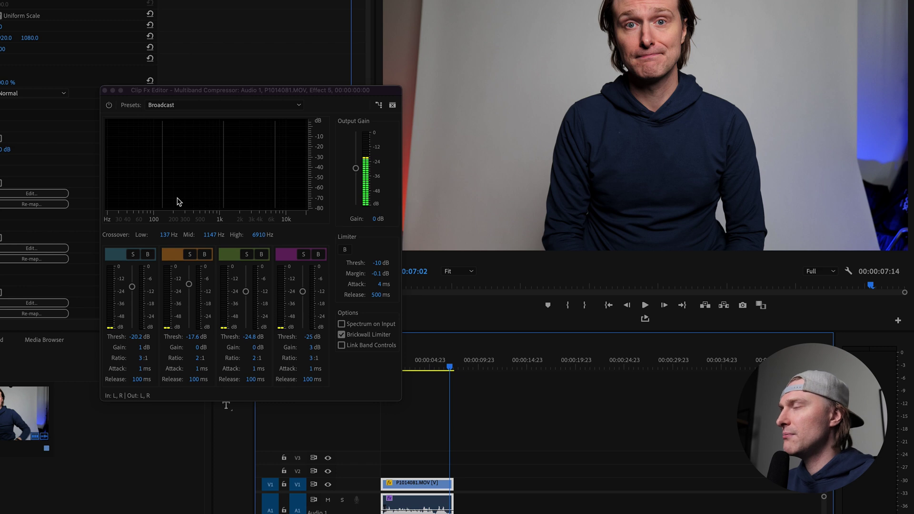
Set band 1 and 2 thresholds to -26 and -23 dB and output gain to -5 dB, comparing band 2 bypass.
{"action": "left_click_drag", "start_coordinate": [356, 169], "coordinate": [357, 181]}
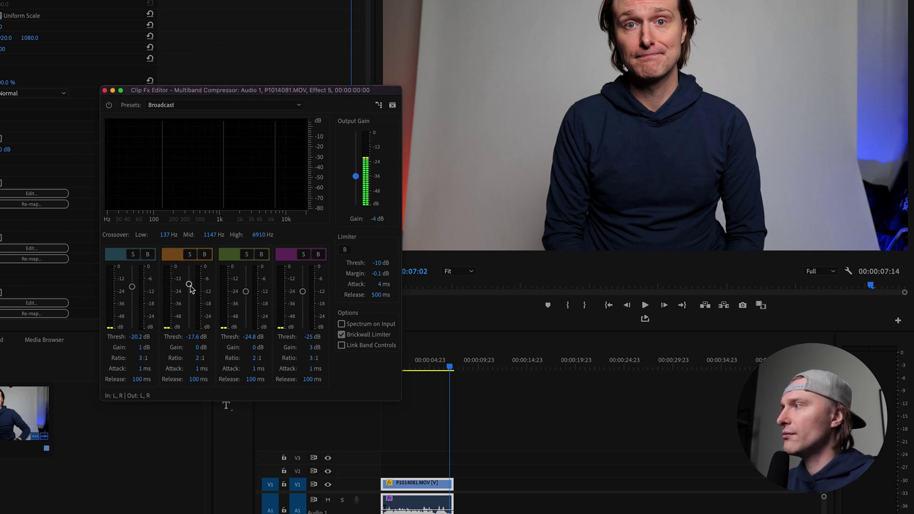
{"action": "left_click_drag", "start_coordinate": [190, 286], "coordinate": [190, 290]}
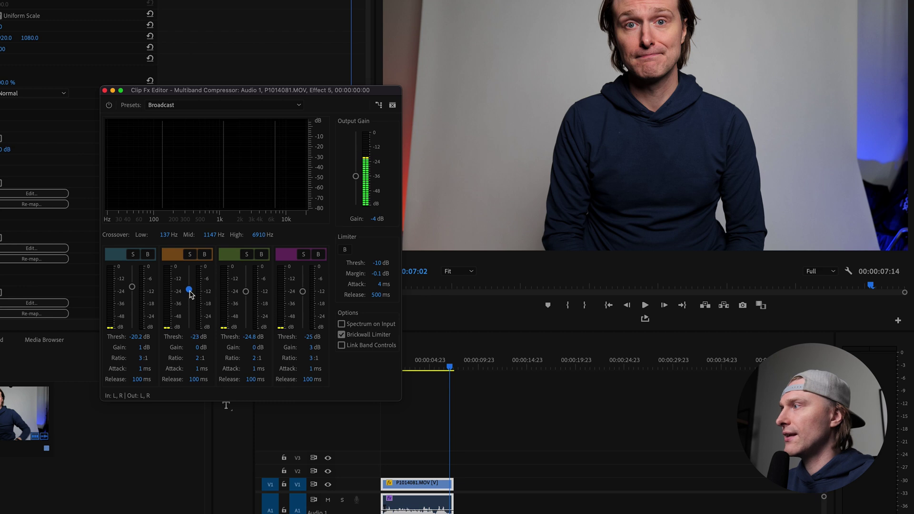
{"action": "left_click_drag", "start_coordinate": [133, 288], "coordinate": [133, 293]}
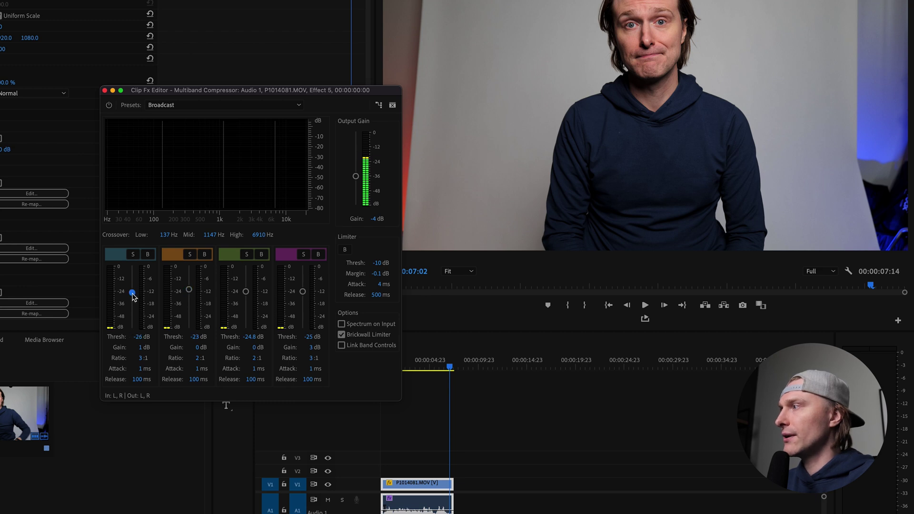
{"action": "left_click", "coordinate": [208, 256]}
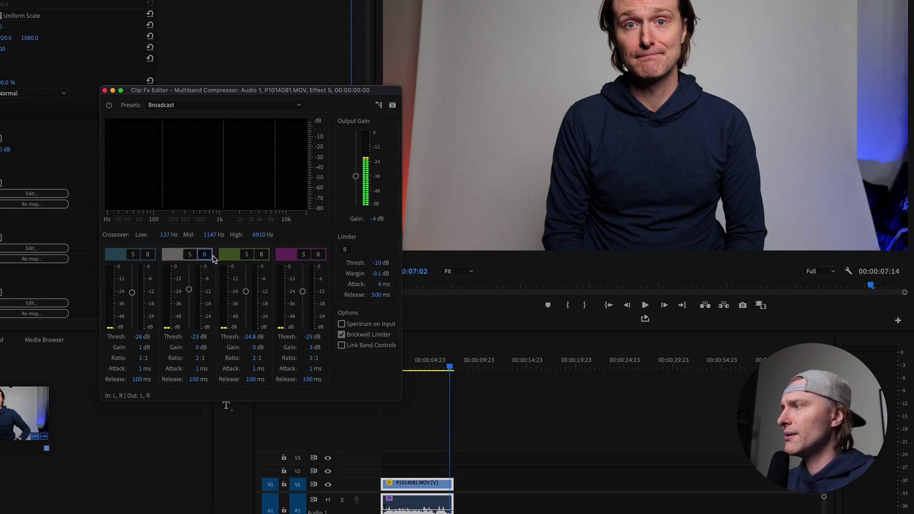
{"action": "left_click", "coordinate": [450, 366]}
{"action": "key", "text": "space"}
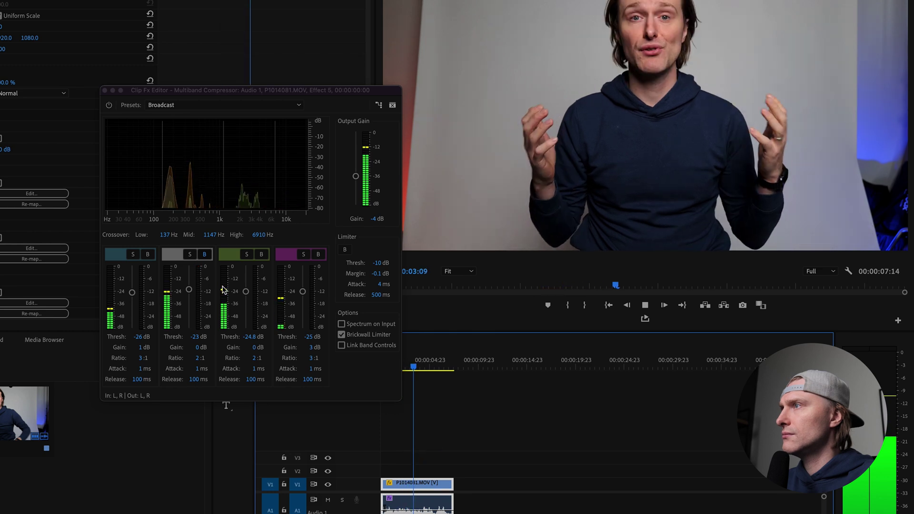
{"action": "key", "text": "space"}
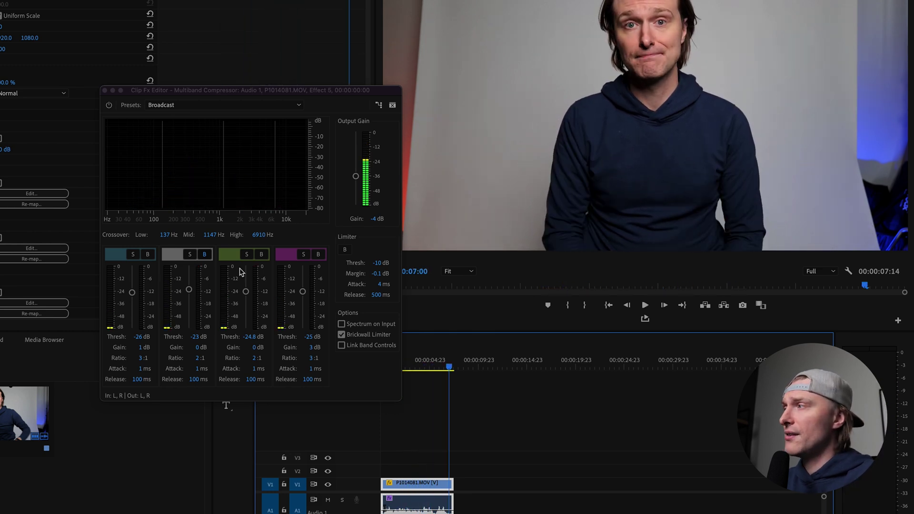
{"action": "left_click", "coordinate": [204, 254]}
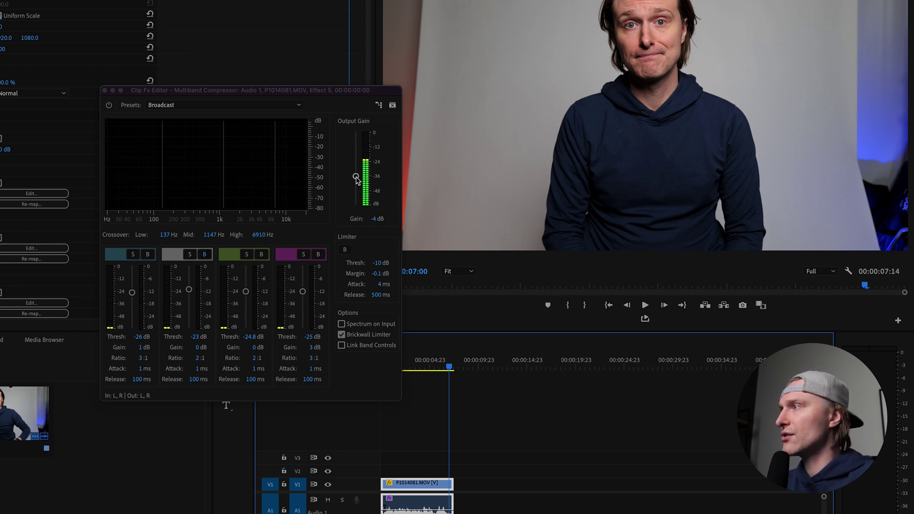
{"action": "left_click_drag", "start_coordinate": [356, 178], "coordinate": [356, 179]}
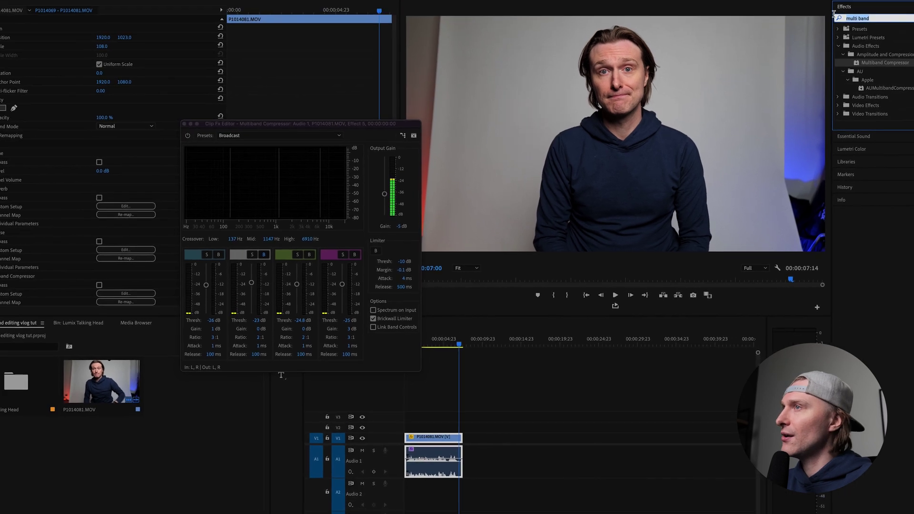
Apply Parametric Equalizer to the clip, close the compressor editor and scroll to the equalizer.
{"action": "type", "text": "parae"}
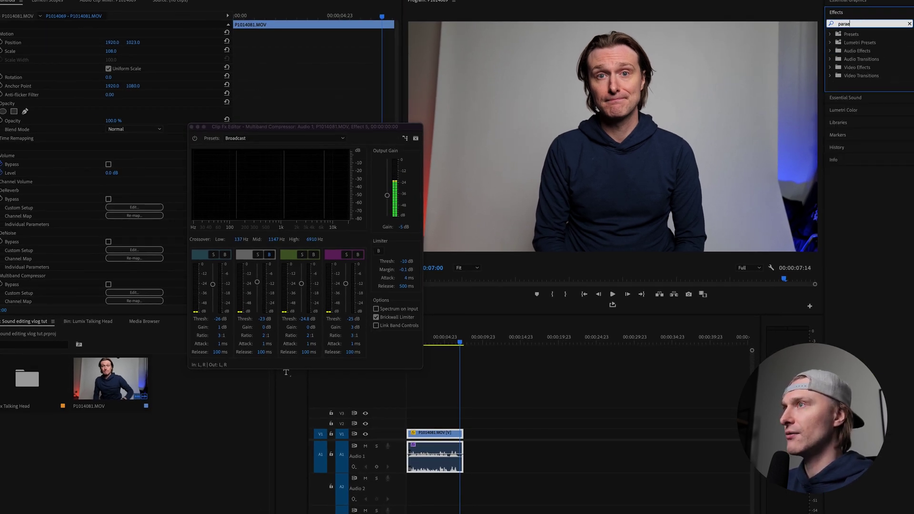
{"action": "key", "text": "BackSpace"}
{"action": "type", "text": "m"}
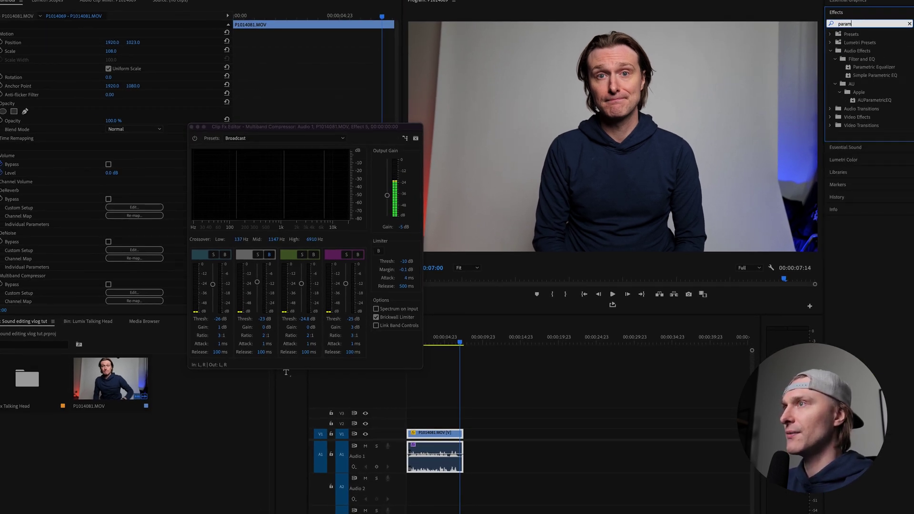
{"action": "left_click_drag", "start_coordinate": [886, 65], "coordinate": [426, 453]}
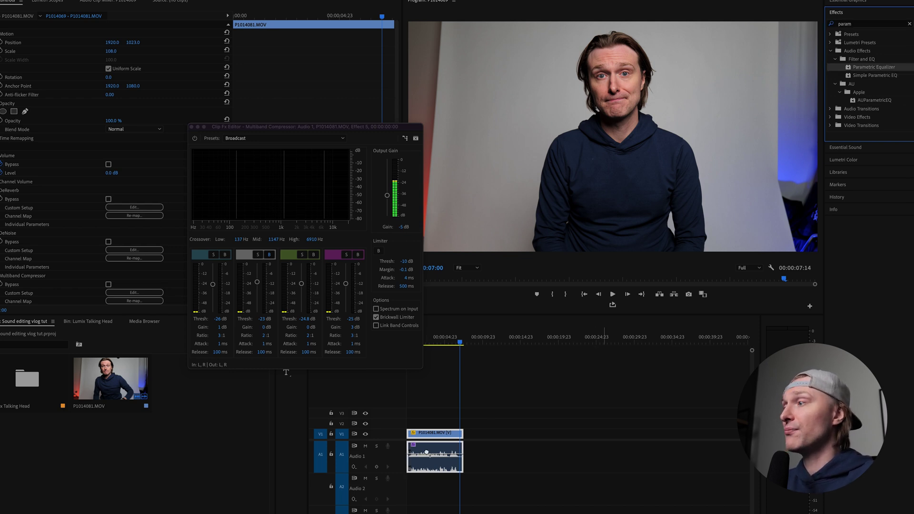
{"action": "left_click", "coordinate": [191, 126]}
{"action": "scroll", "coordinate": [191, 275], "scroll_direction": "down", "scroll_amount": 4}
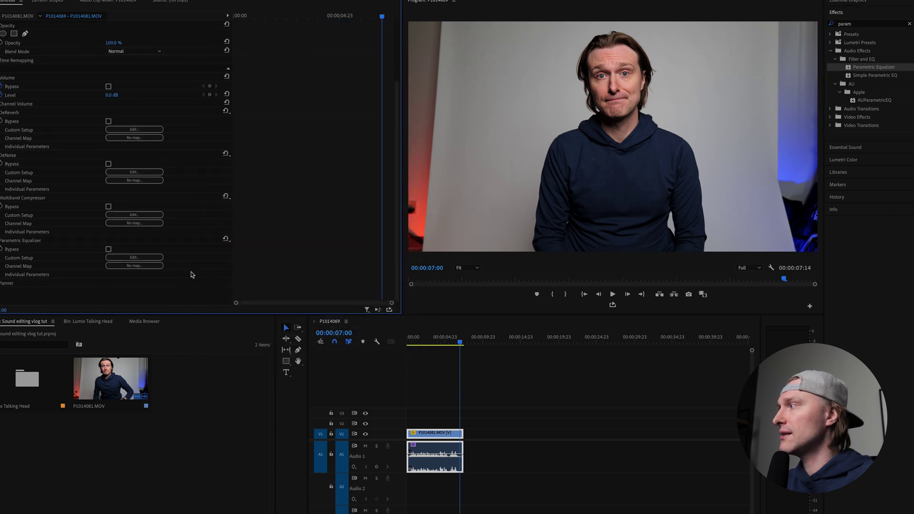
Open the Parametric Equalizer editor, all bands at 0 dB, and play the clip from the start.
{"action": "left_click", "coordinate": [143, 258]}
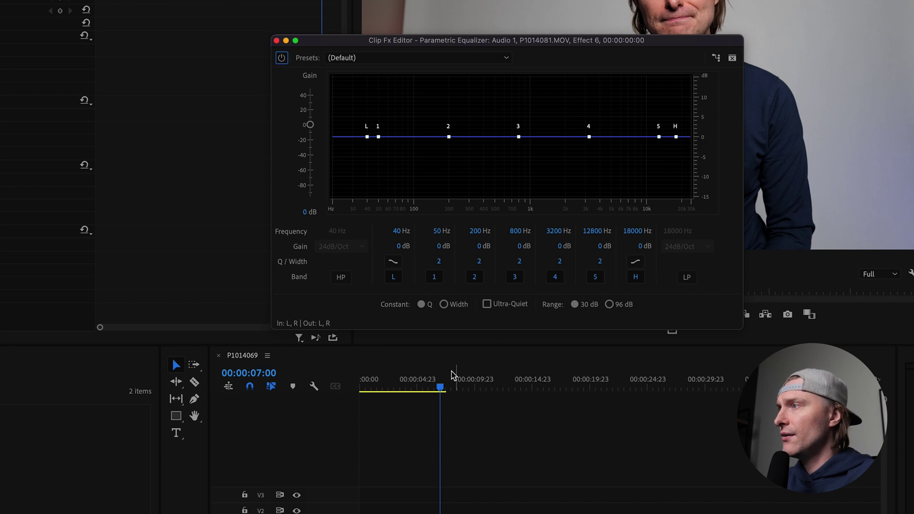
{"action": "left_click_drag", "start_coordinate": [450, 381], "coordinate": [357, 383]}
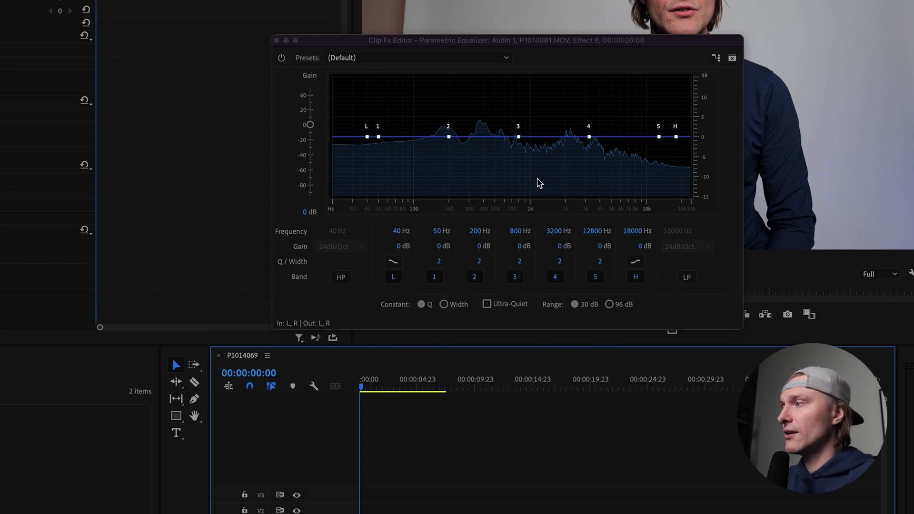
{"action": "key", "text": "space"}
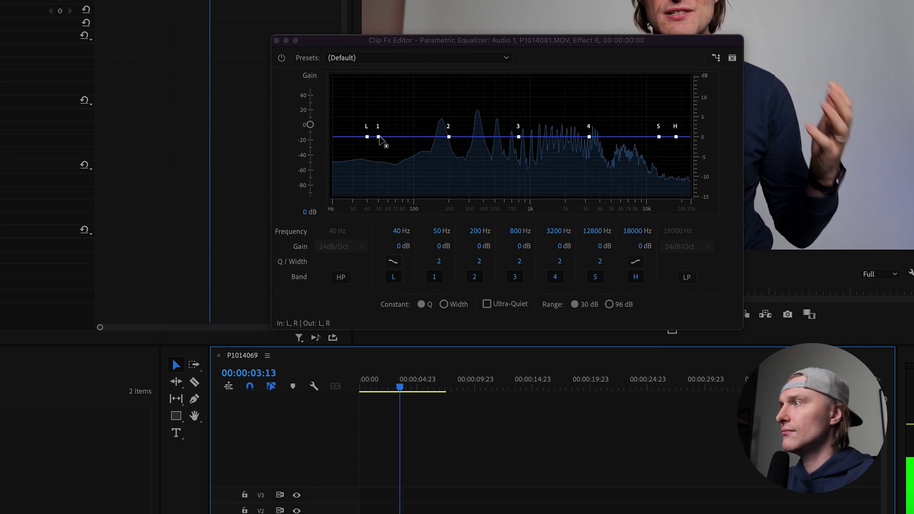
{"action": "mouse_move", "coordinate": [380, 139]}
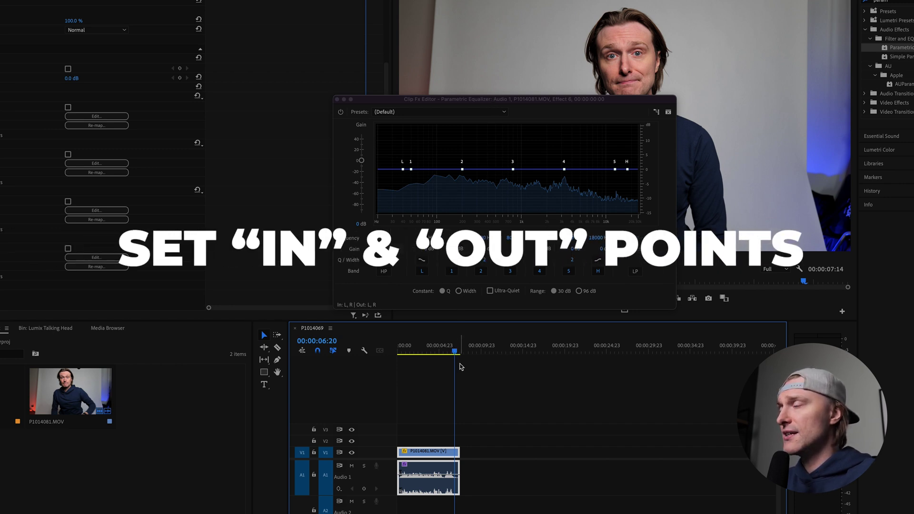
Move the equalizer window up and set in and out points at the clip's start and end.
{"action": "left_click_drag", "start_coordinate": [545, 103], "coordinate": [545, 62]}
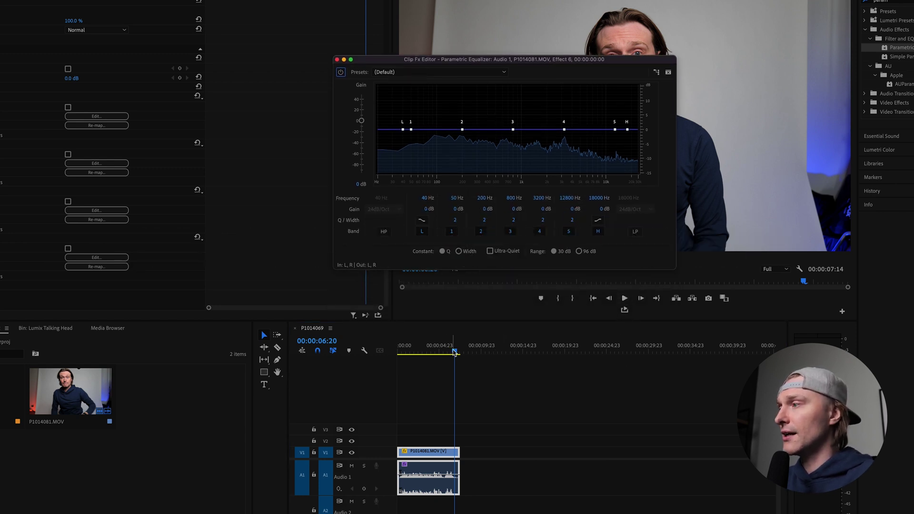
{"action": "left_click_drag", "start_coordinate": [455, 352], "coordinate": [348, 352]}
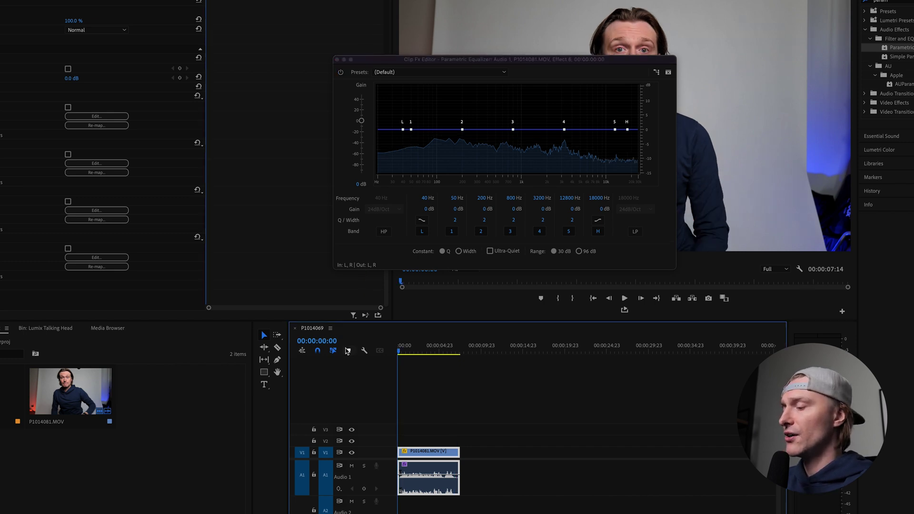
{"action": "left_click", "coordinate": [460, 350]}
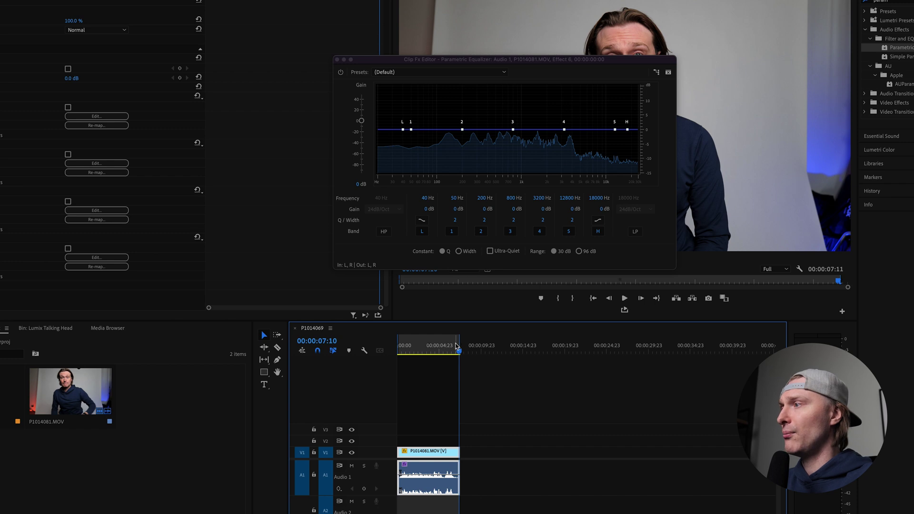
{"action": "left_click_drag", "start_coordinate": [460, 352], "coordinate": [400, 354]}
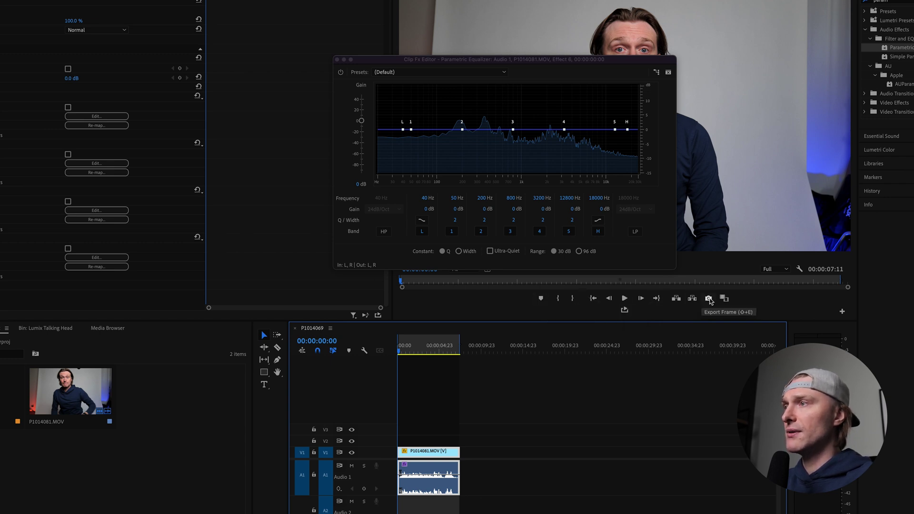
Turn on loop playback and play the clip from the sequence start, feeding the equalizer's spectrum.
{"action": "left_click", "coordinate": [625, 311]}
{"action": "left_click", "coordinate": [625, 298]}
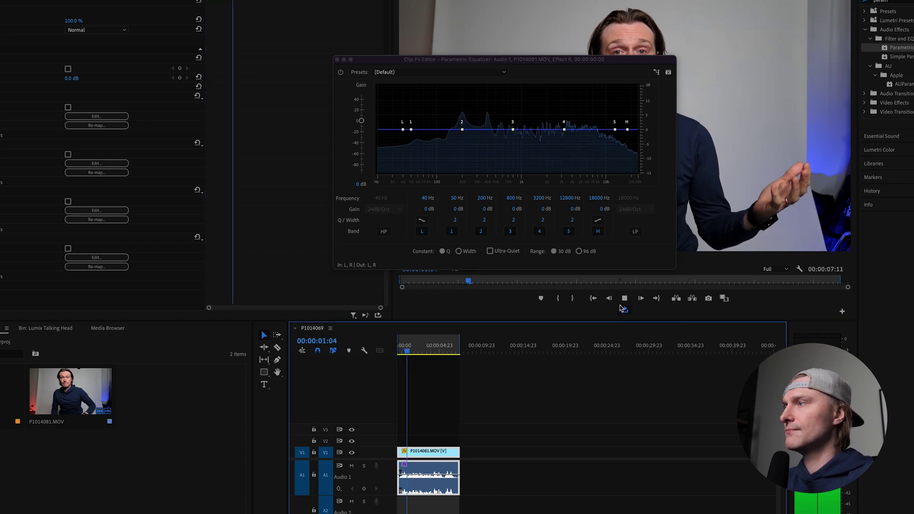
{"action": "left_click", "coordinate": [625, 299]}
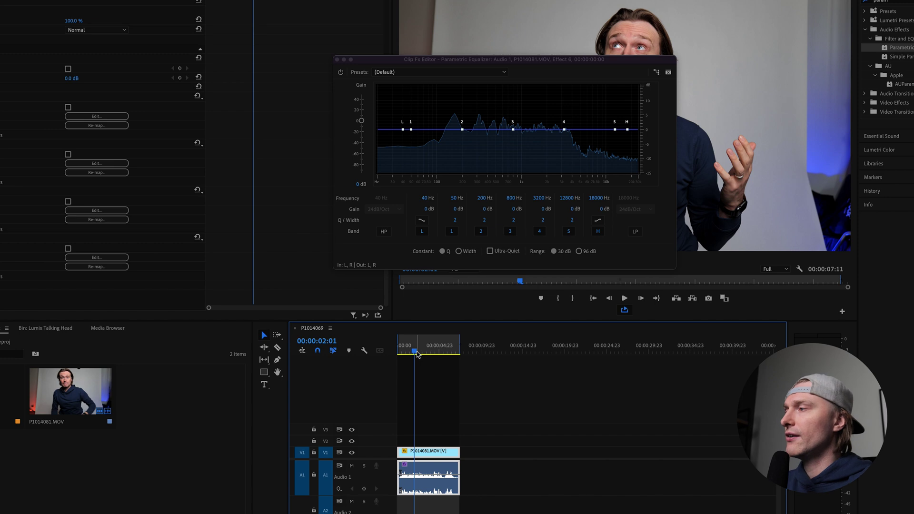
{"action": "left_click_drag", "start_coordinate": [417, 355], "coordinate": [400, 352]}
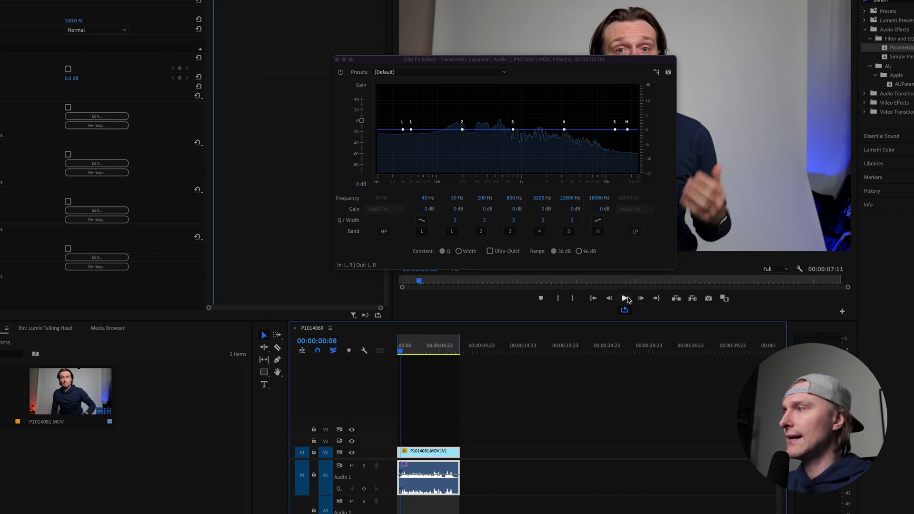
{"action": "left_click", "coordinate": [625, 298]}
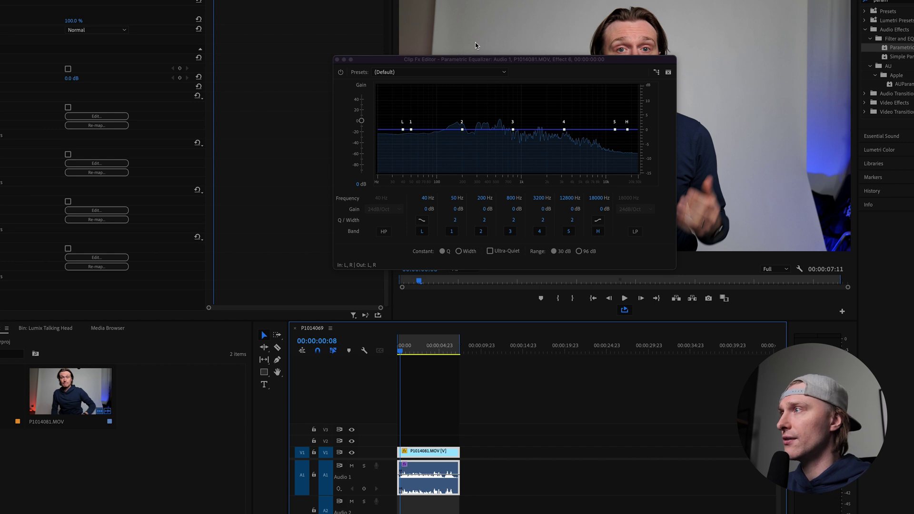
{"action": "left_click", "coordinate": [625, 298]}
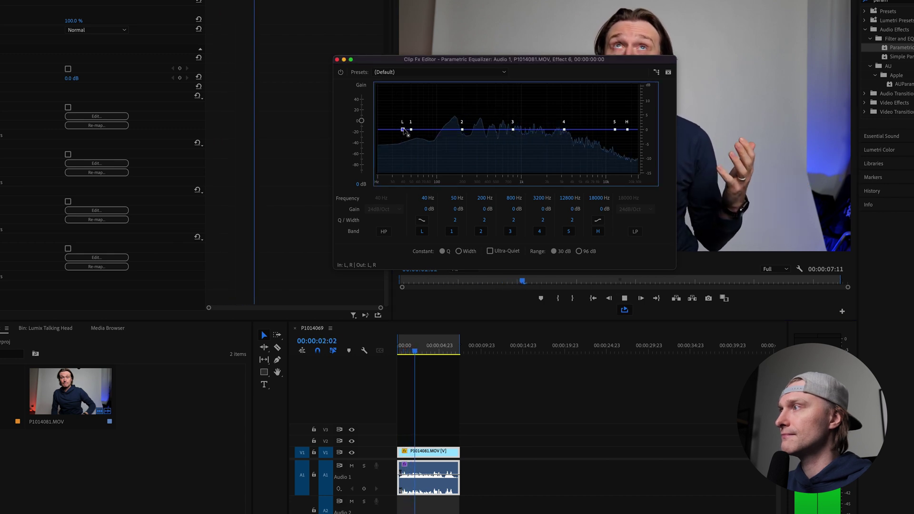
Drag EQ points to a 33 Hz -7.1 dB low shelf, 3363 Hz -6.8 dB dip, 16525 Hz +4.6 dB high shelf.
{"action": "left_click_drag", "start_coordinate": [404, 132], "coordinate": [397, 150]}
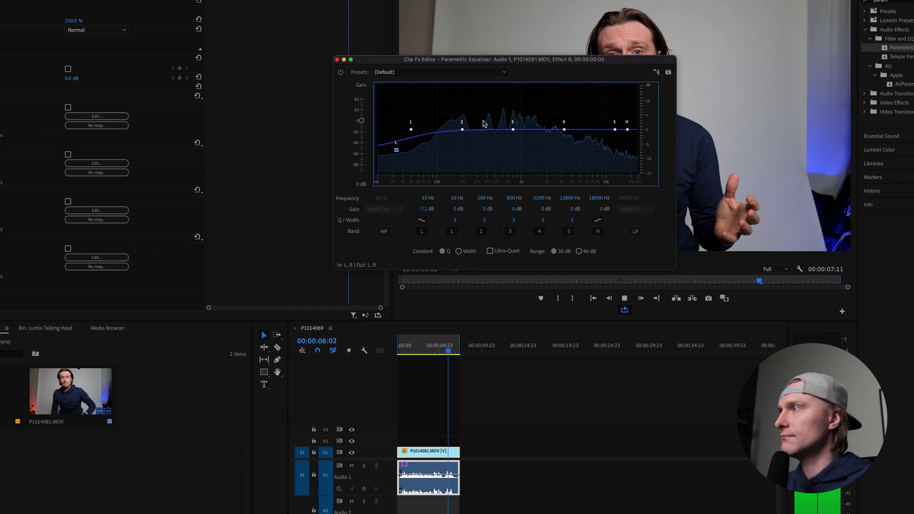
{"action": "mouse_move", "coordinate": [462, 129]}
{"action": "left_mouse_down"}
{"action": "mouse_move", "coordinate": [461, 115]}
{"action": "mouse_move", "coordinate": [460, 146]}
{"action": "mouse_move", "coordinate": [465, 135]}
{"action": "left_mouse_up"}
{"action": "left_click_drag", "start_coordinate": [628, 130], "coordinate": [625, 116]}
{"action": "left_click_drag", "start_coordinate": [564, 129], "coordinate": [566, 149]}
{"action": "left_click_drag", "start_coordinate": [615, 129], "coordinate": [600, 120]}
{"action": "mouse_move", "coordinate": [411, 129]}
{"action": "left_mouse_down"}
{"action": "mouse_move", "coordinate": [426, 130]}
{"action": "mouse_move", "coordinate": [425, 122]}
{"action": "left_mouse_up"}
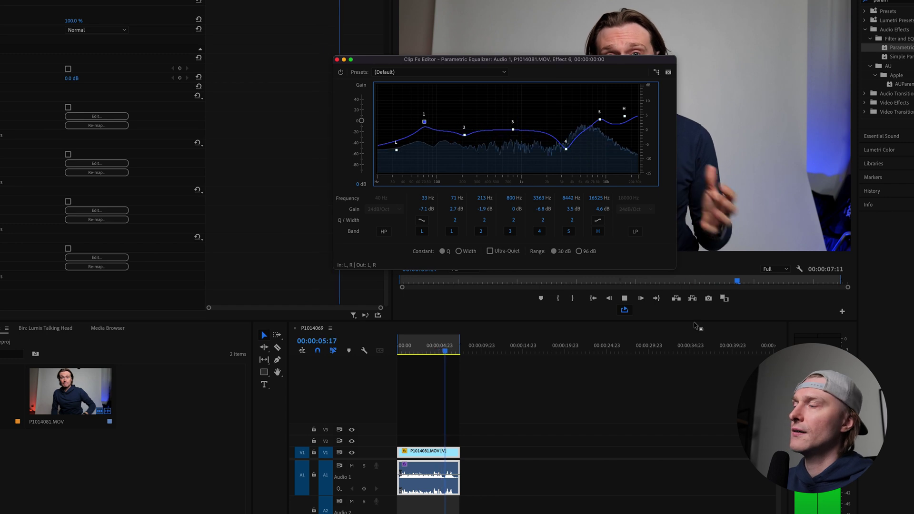
{"action": "key", "text": "space"}
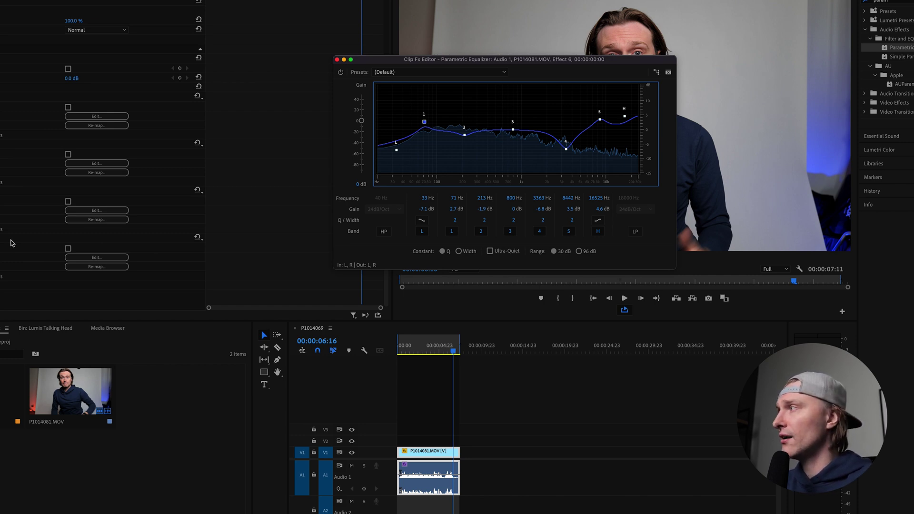
Replay the clip from the sequence start to hear the new EQ.
{"action": "left_click", "coordinate": [67, 107]}
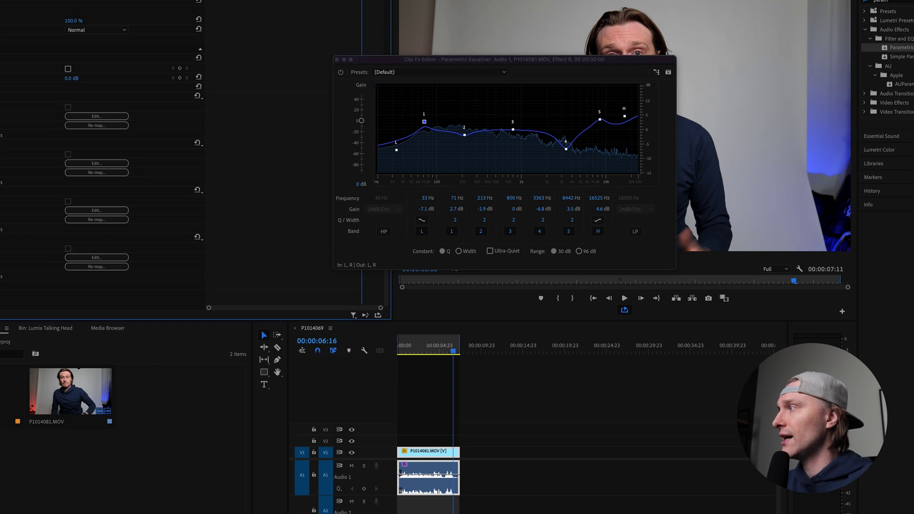
{"action": "left_click", "coordinate": [452, 353]}
{"action": "key", "text": "Home"}
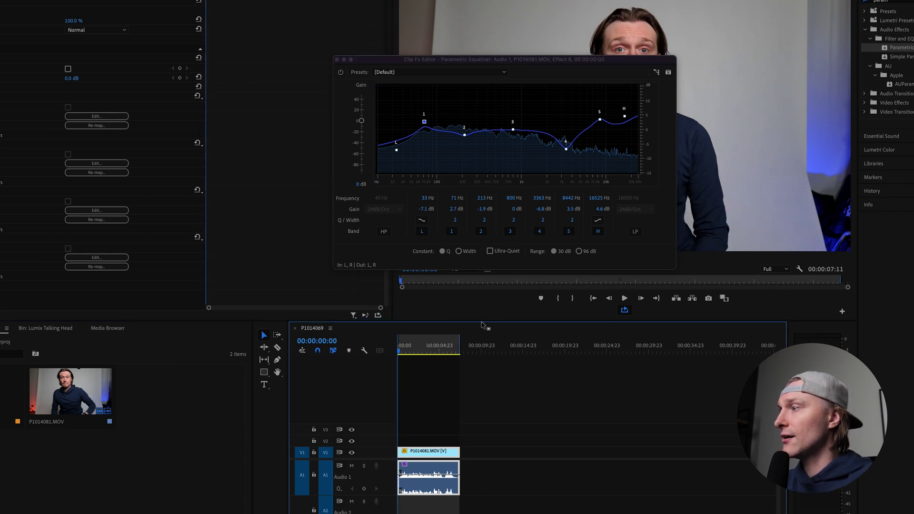
{"action": "key", "text": "space"}
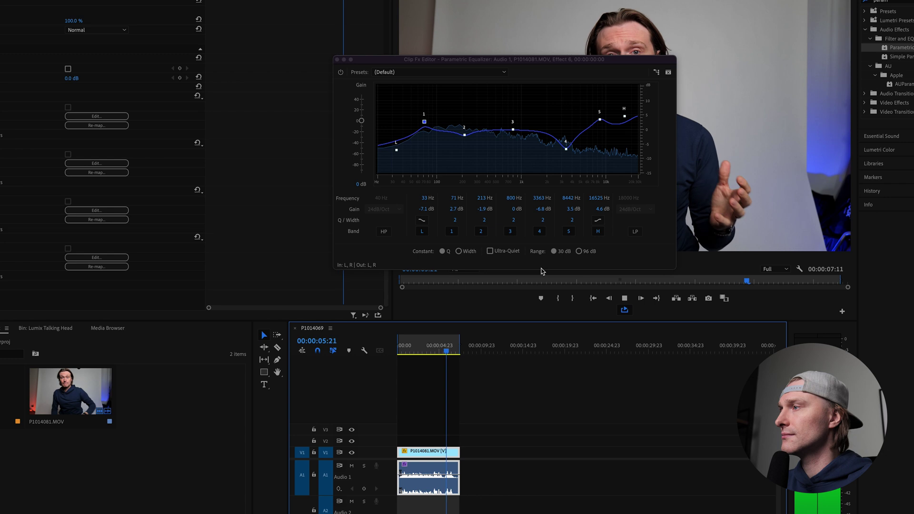
{"action": "key", "text": "space"}
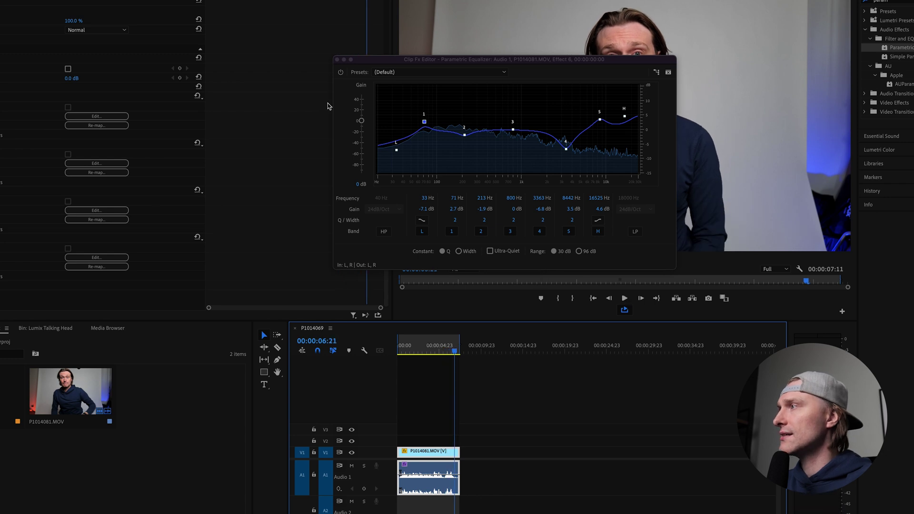
Close the Clip Fx Editor and play the sequence from the start to review the final audio.
{"action": "left_click", "coordinate": [337, 60]}
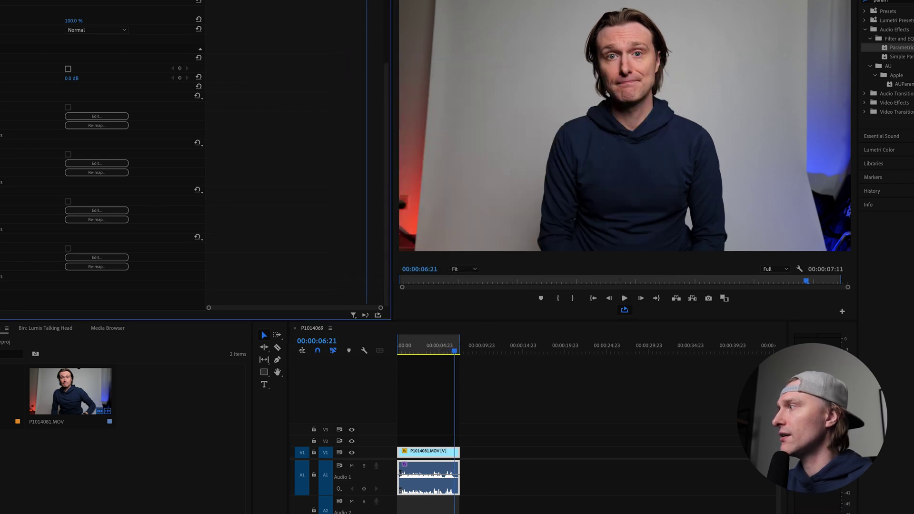
{"action": "left_click", "coordinate": [404, 411]}
{"action": "key", "text": "Home"}
{"action": "key", "text": "space"}
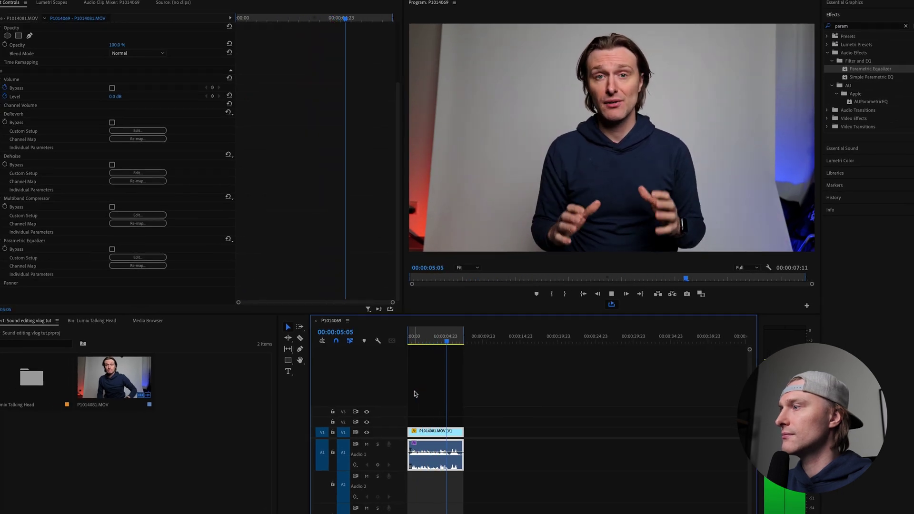
{"action": "key", "text": "space"}
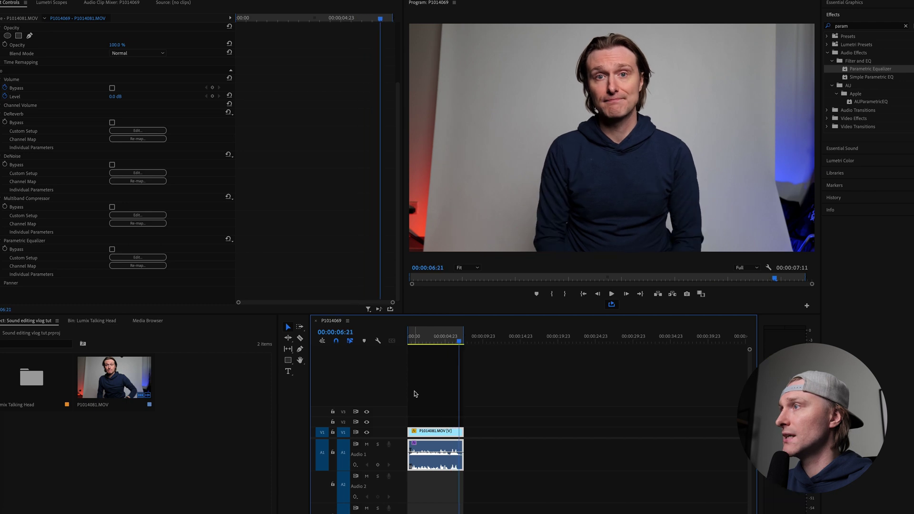